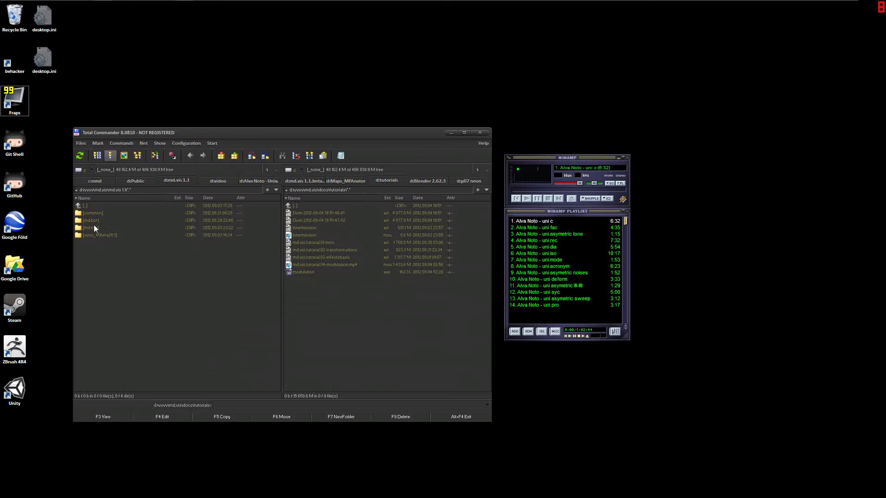
Step: Open the md.mix folder, launch its _ui batch file, return to the parent folder, and move the mixer window aside
left_click(94, 228)
double_click(96, 227)
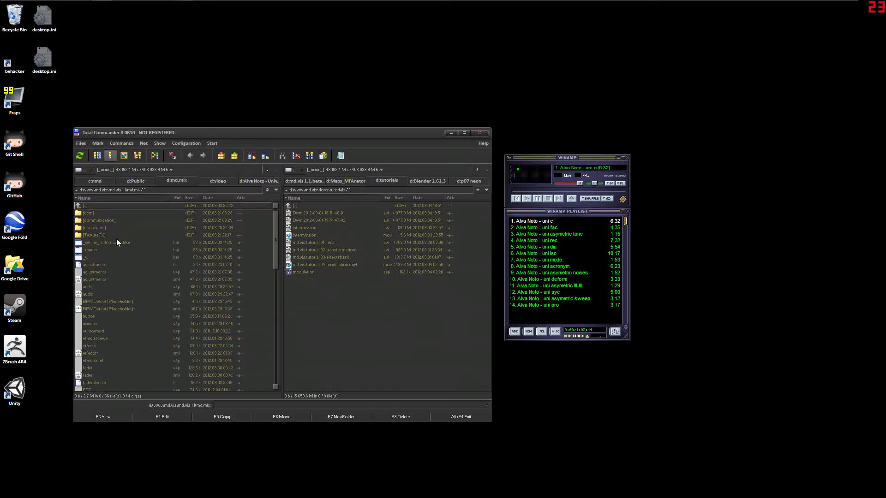
double_click(91, 258)
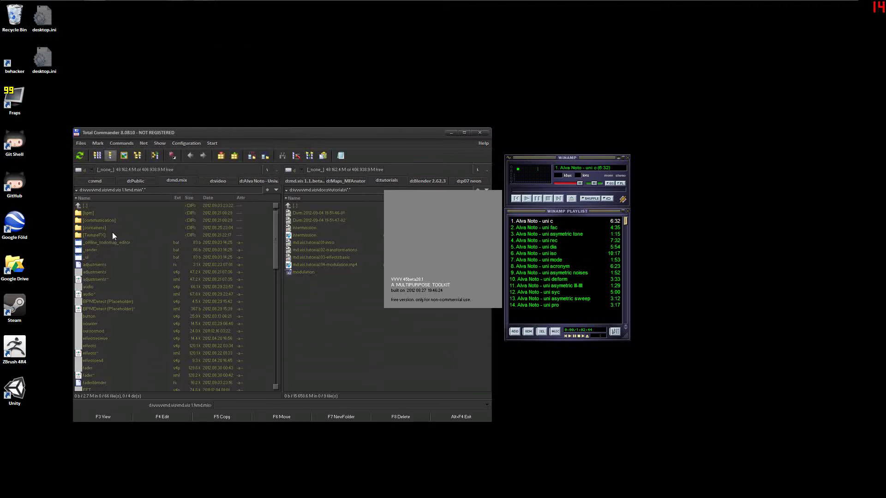
double_click(97, 206)
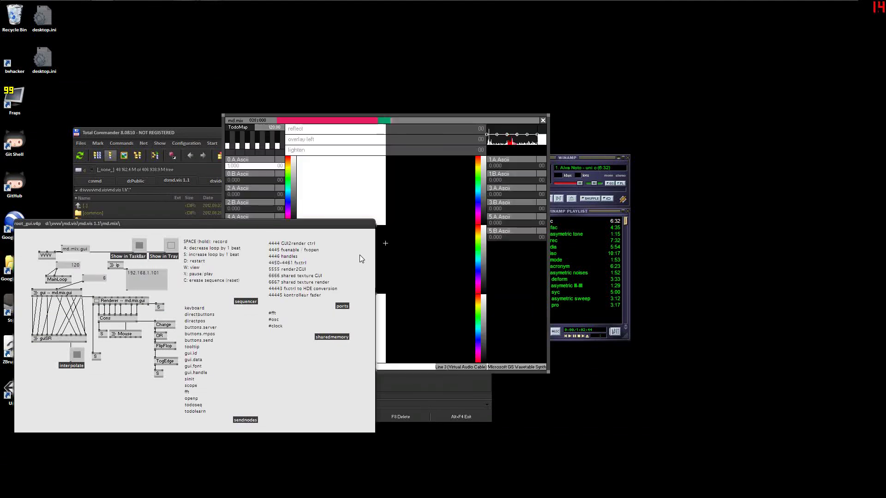
left_click_drag(382, 118, 484, 134)
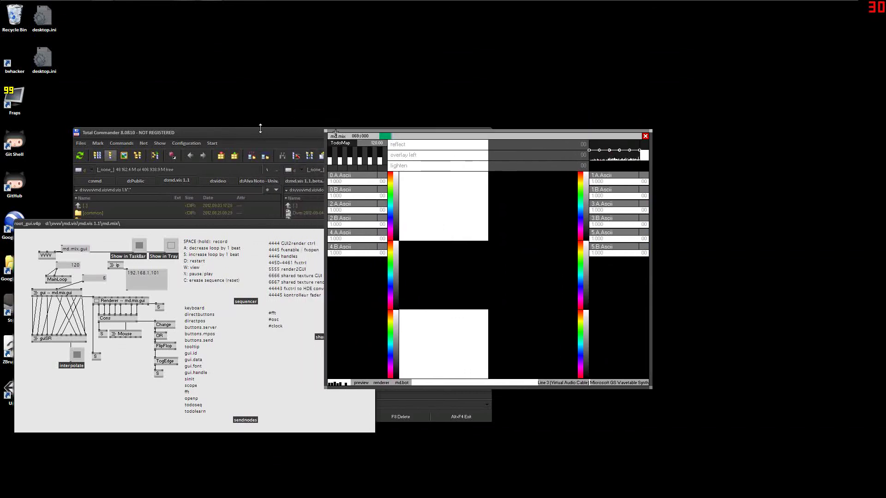
Step: Go to the md.bot folder inside md.vis 1.1 and launch its md batch file
left_click_drag(260, 128, 259, 120)
double_click(117, 195)
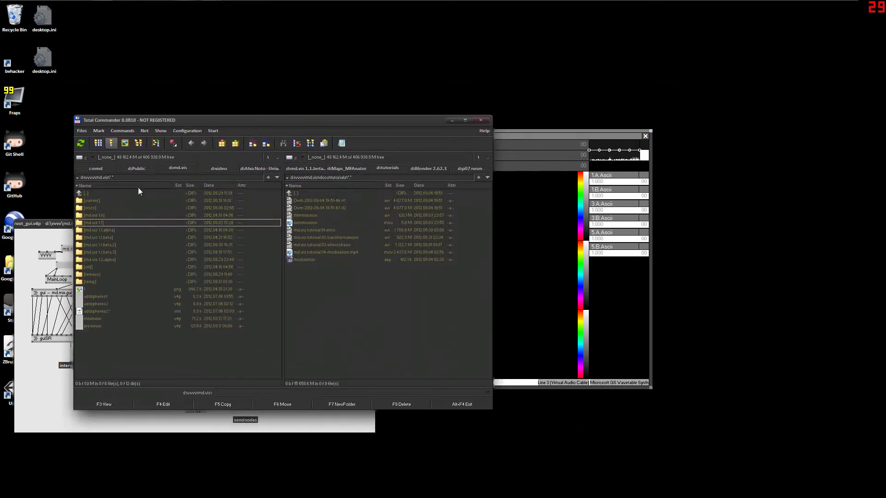
double_click(101, 221)
double_click(99, 208)
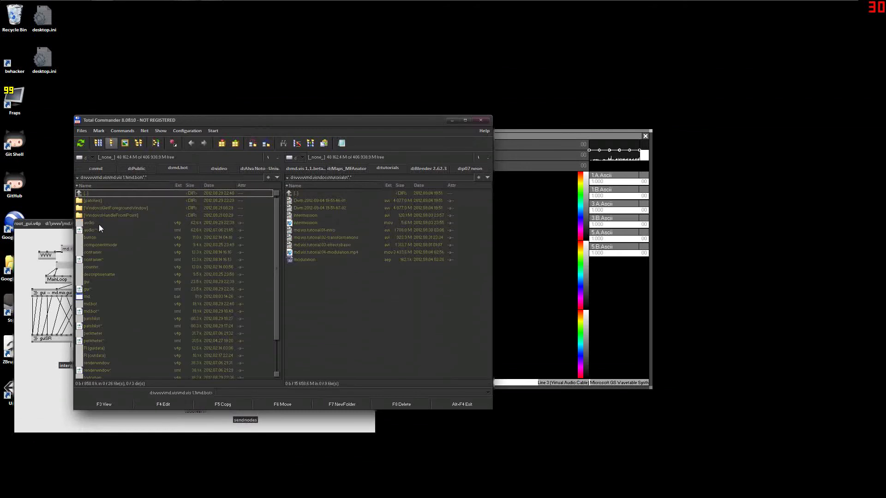
double_click(100, 297)
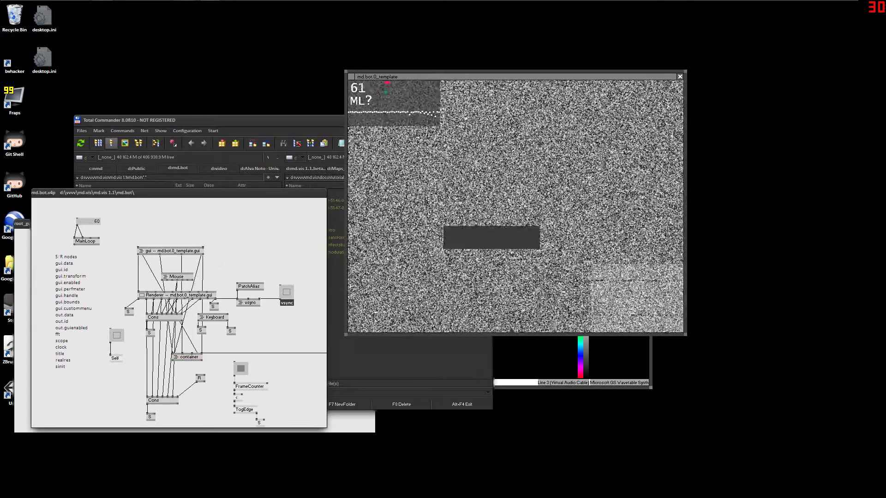
Step: Arrange the md.bot.0_template window and the md.mix window so both can be reached
left_click_drag(447, 77, 402, 79)
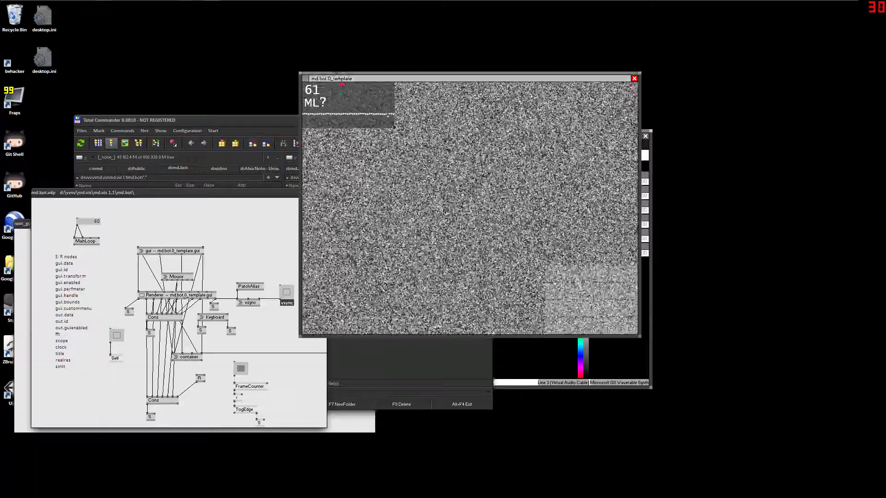
left_click_drag(336, 77, 296, 65)
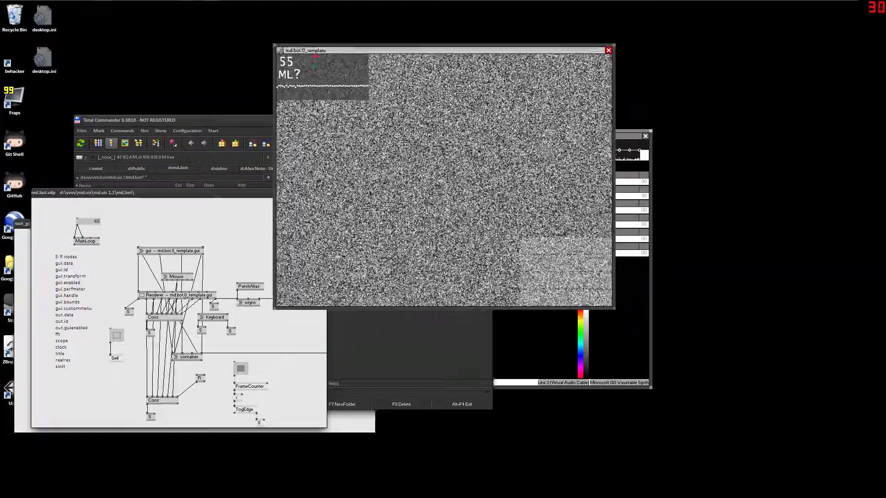
left_click_drag(628, 137, 648, 148)
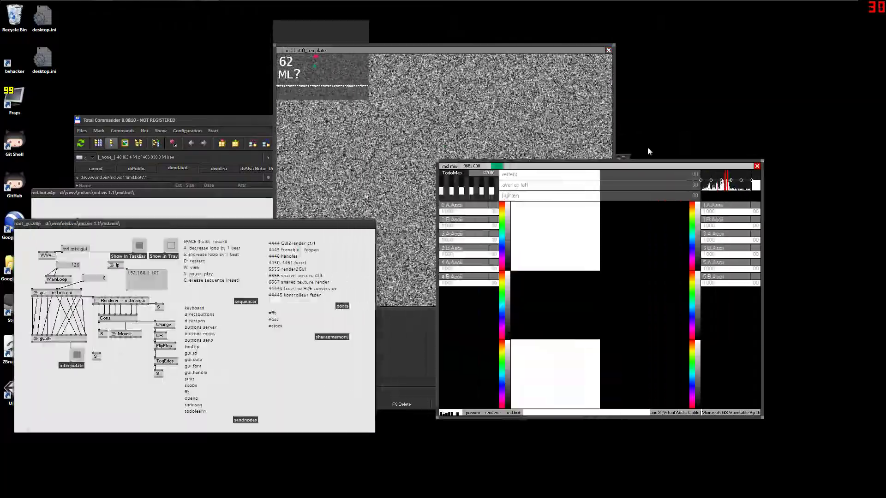
Step: Start the renderer from the md.mix mixer and pick an entry in the upper preview's source list
left_click(493, 413)
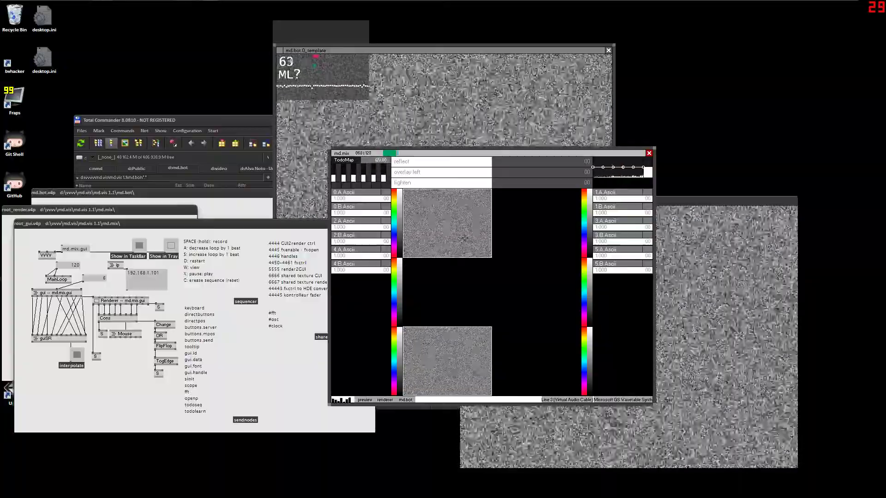
left_click(446, 209)
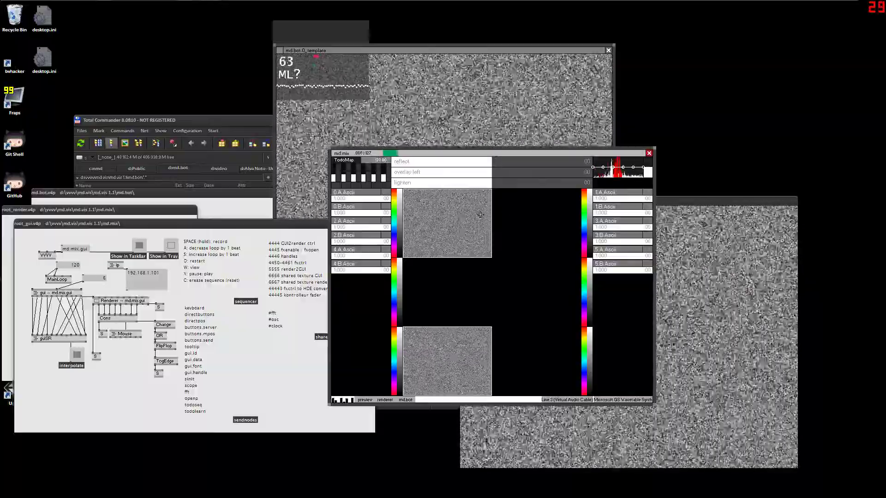
left_click(467, 213)
left_click(464, 231)
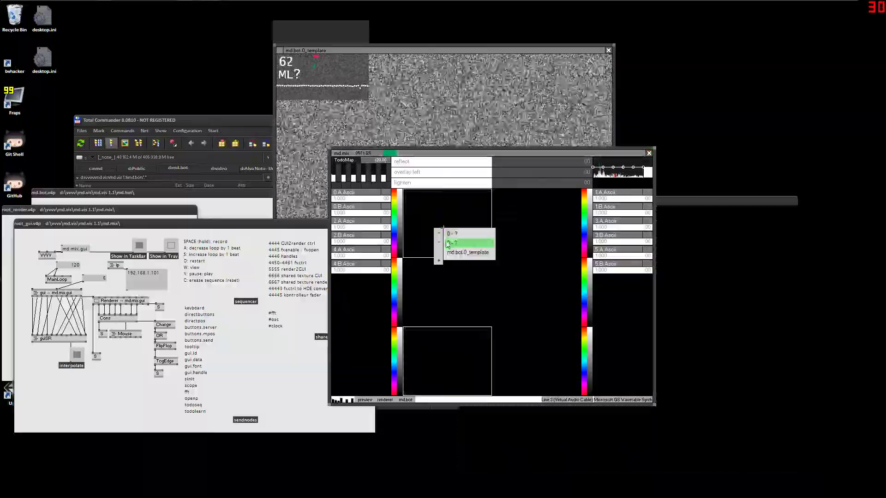
left_click(447, 244)
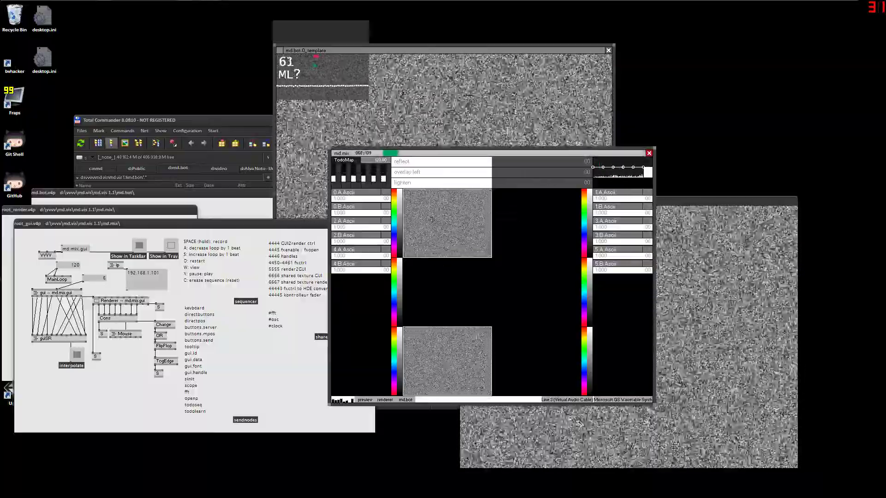
left_click(433, 219)
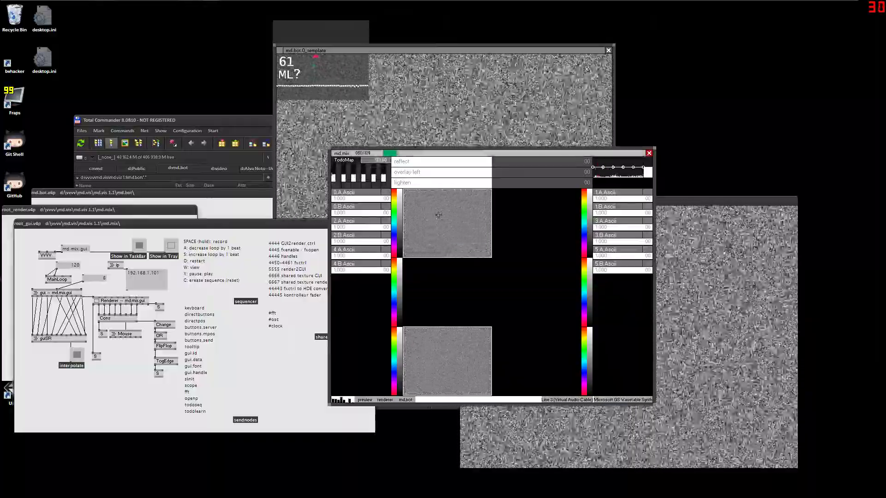
Step: Move the md.mix window down and the md.bot.0_template window away from it to reduce their overlap
left_click_drag(457, 154, 407, 180)
left_click(436, 131)
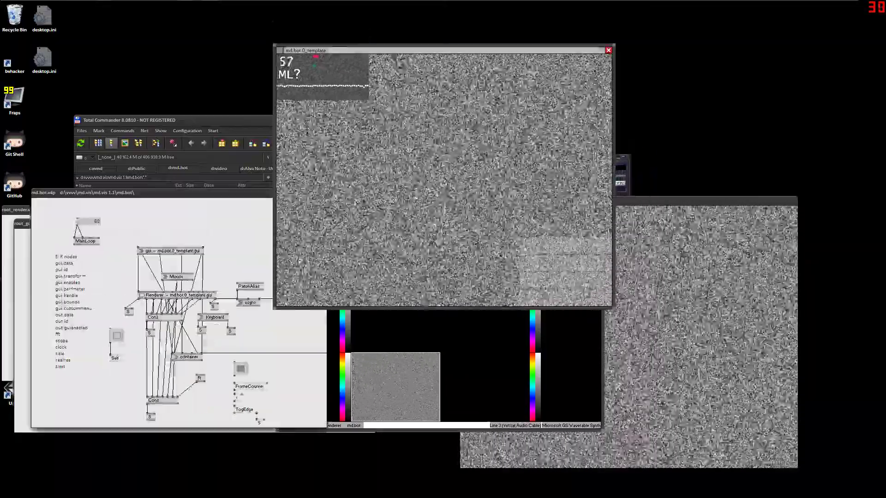
left_click_drag(320, 47, 429, 52)
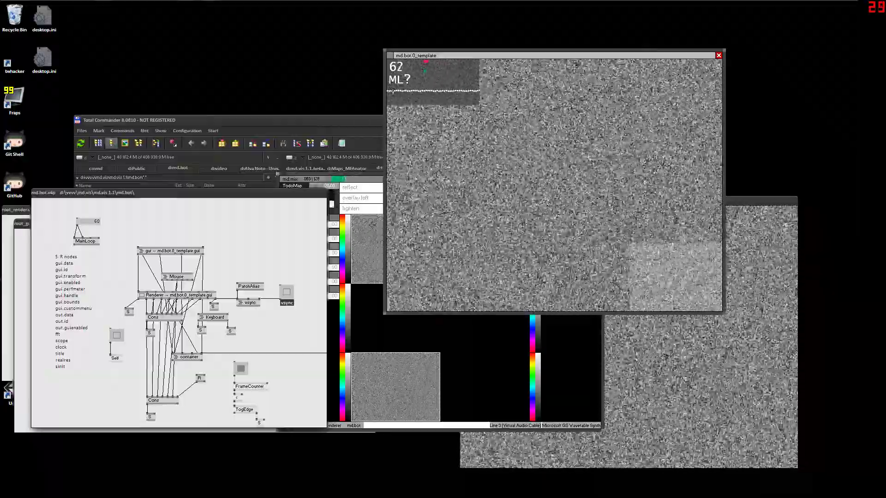
left_click(373, 190)
left_click_drag(375, 179, 301, 204)
Step: Set the md.bot.0_template render resolution to 1024 by 768
left_click(461, 160)
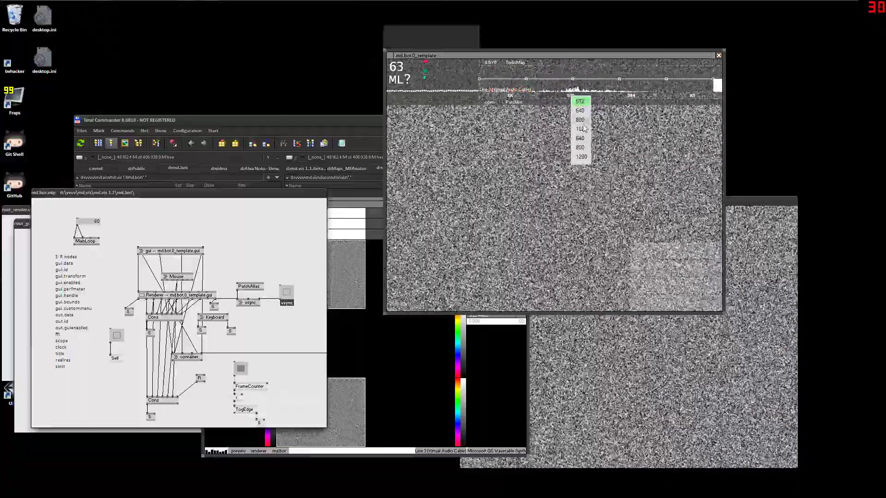
left_click(581, 128)
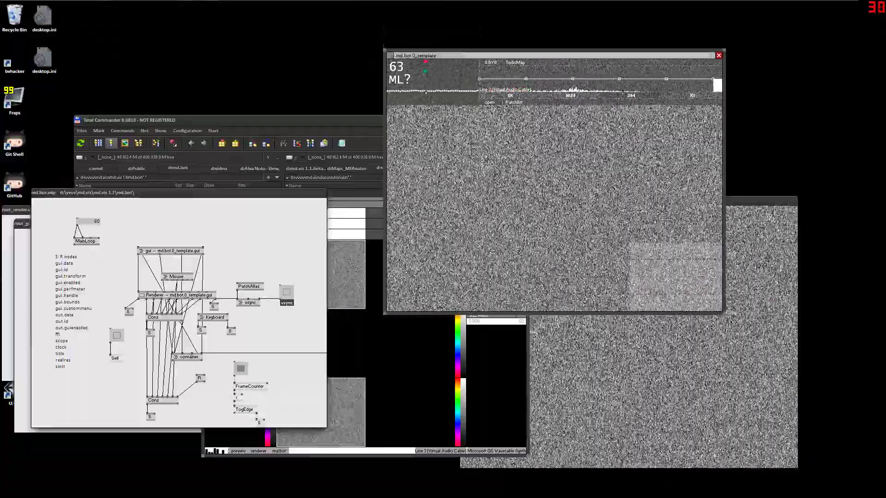
left_click(632, 96)
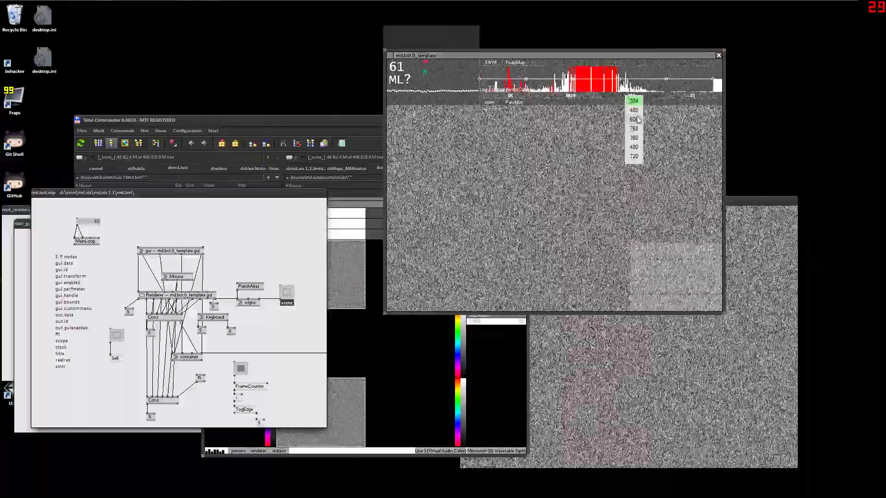
left_click(634, 128)
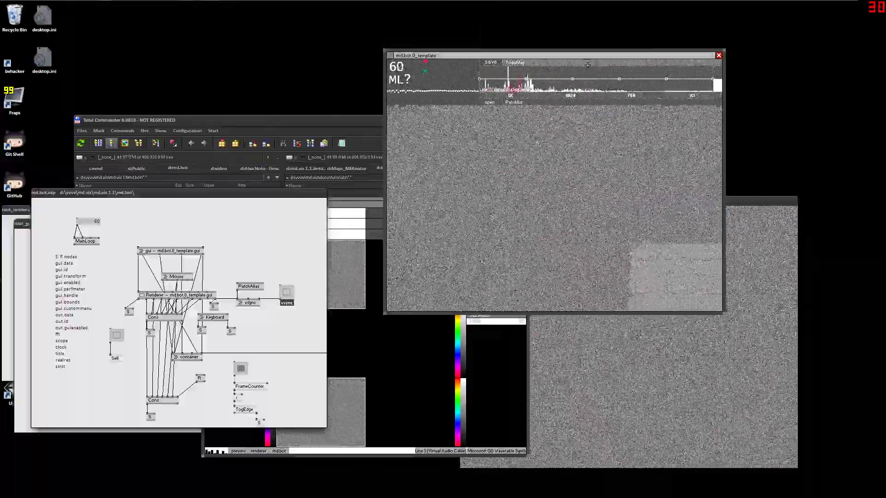
Step: Shift the md.bot.0_template window slightly and place the md.mix window lower on the desktop
left_click_drag(588, 55, 576, 66)
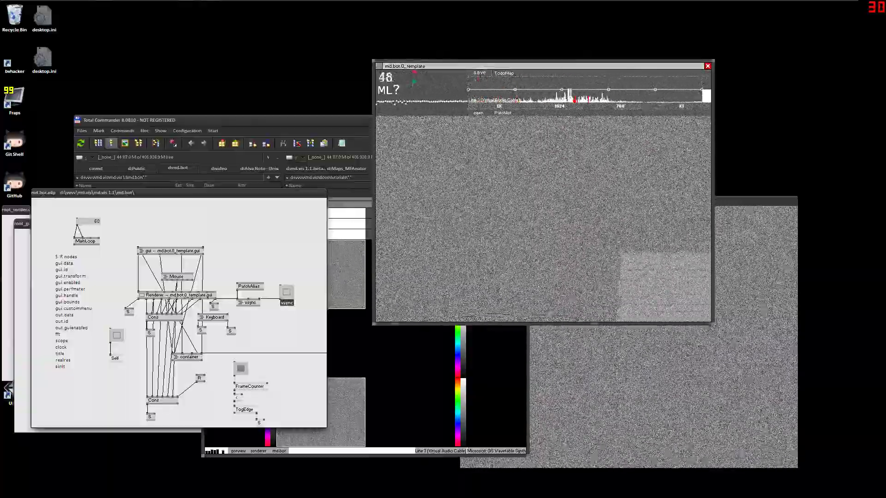
left_click(379, 334)
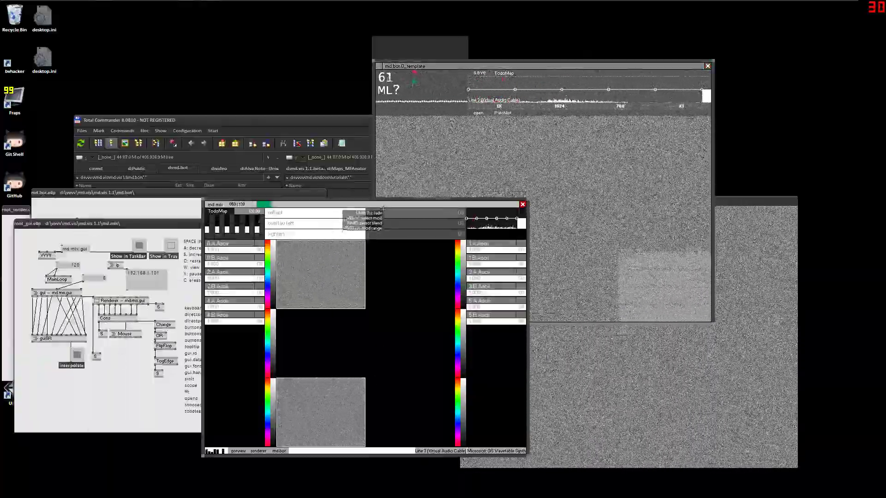
left_click_drag(350, 204, 323, 237)
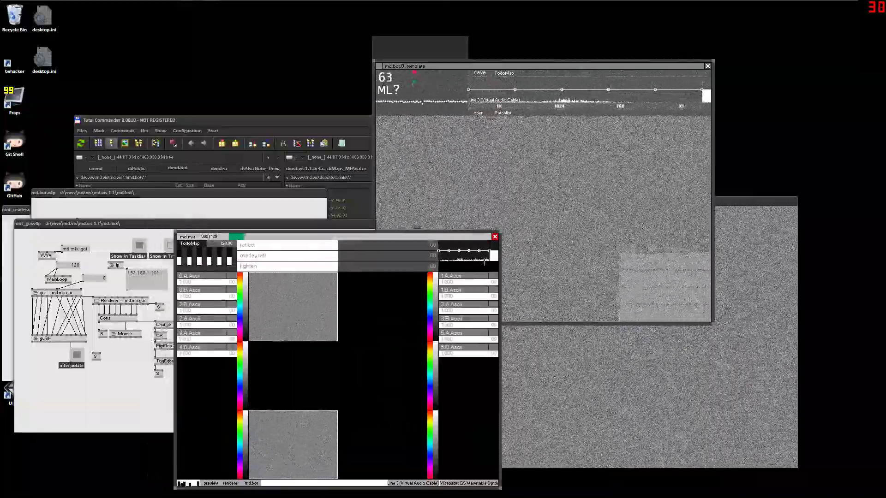
key("alt+Tab")
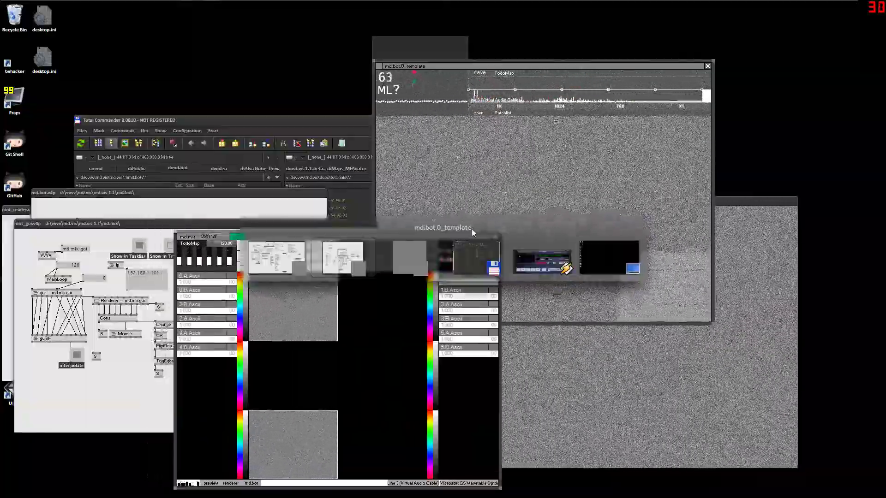
Step: Set the audio input of md.bot.0_template to Stereo Mix (Realtek)
left_click(507, 194)
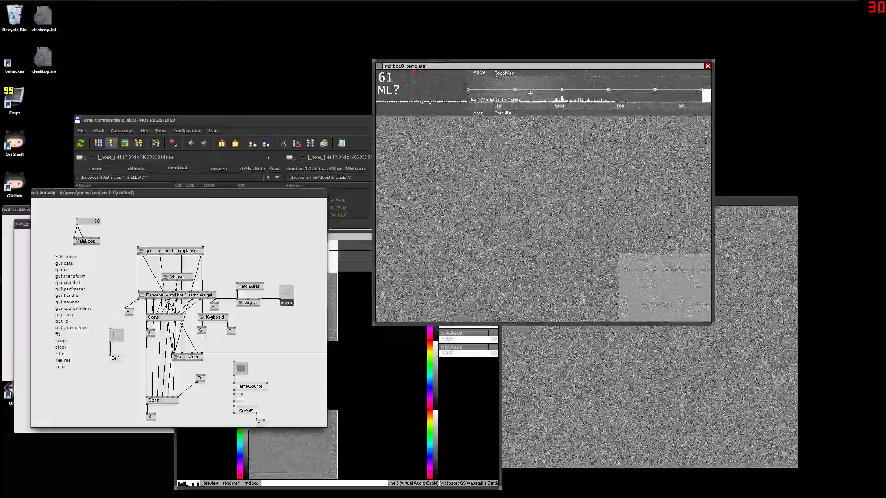
left_click(511, 75)
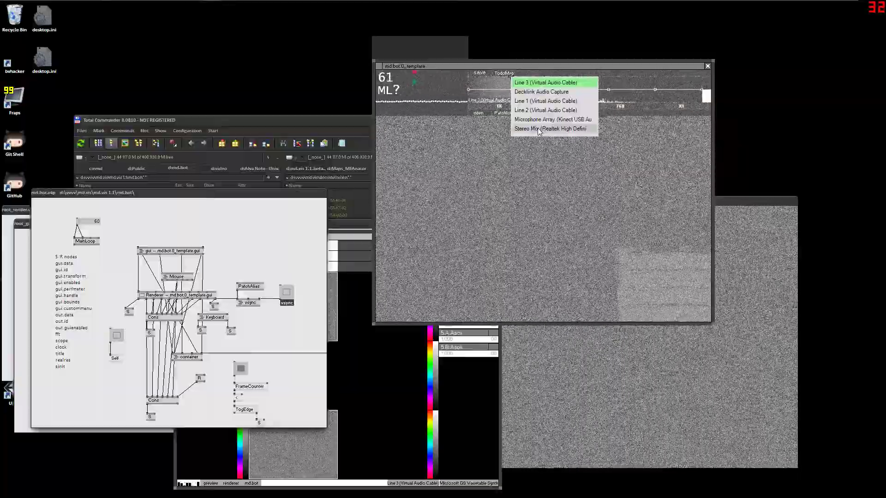
left_click(538, 129)
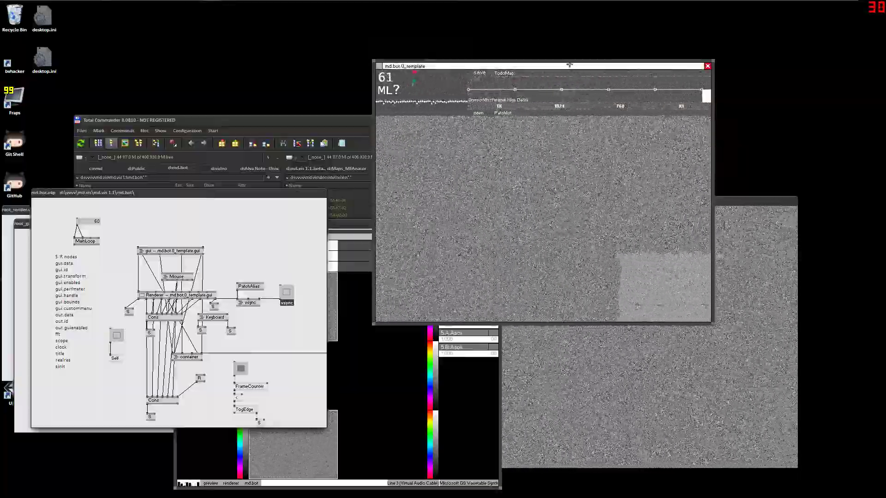
Step: Open the TodoMap window of md.bot.0_template to view its variable mappings, then return to the template window
left_click_drag(570, 65, 558, 65)
left_click(533, 74)
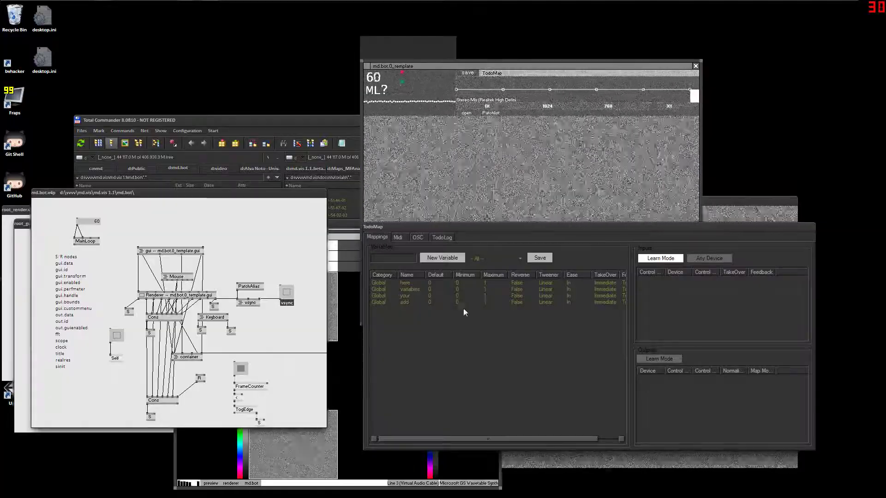
left_click(509, 72)
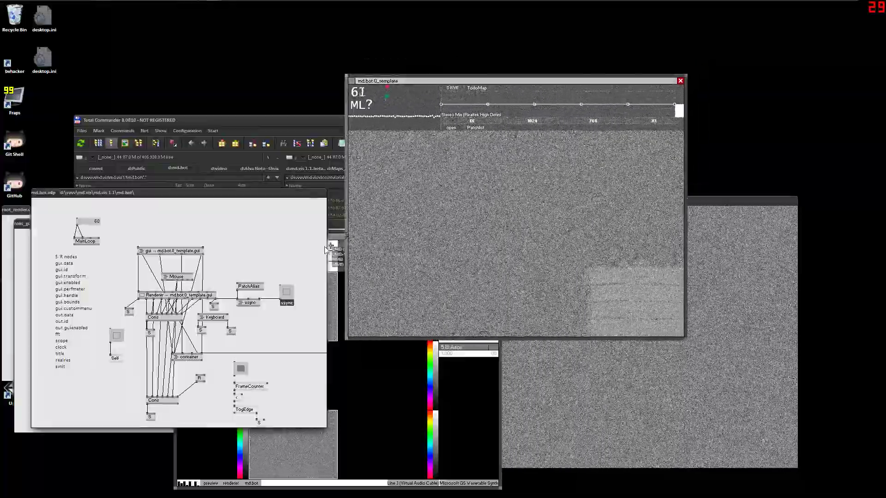
Step: Reposition the md.mix and md.bot.0_template windows again and bring the mixer to the front
left_click_drag(346, 236, 327, 244)
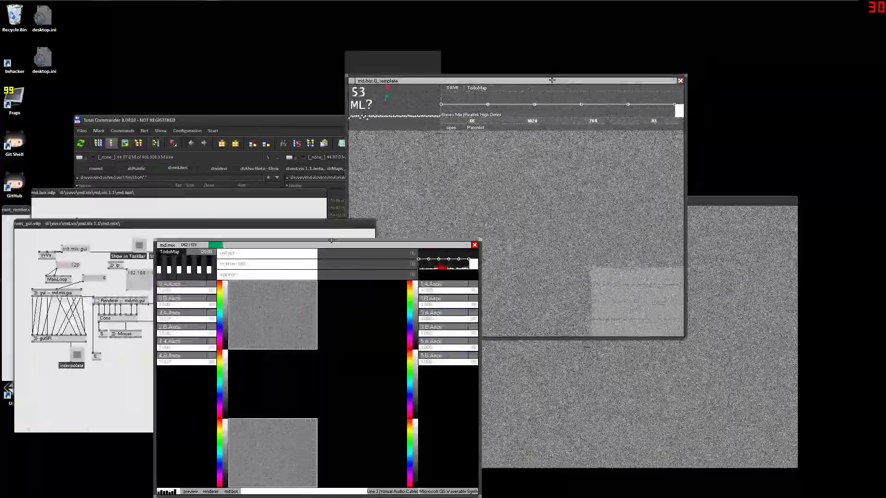
left_click_drag(555, 83, 550, 79)
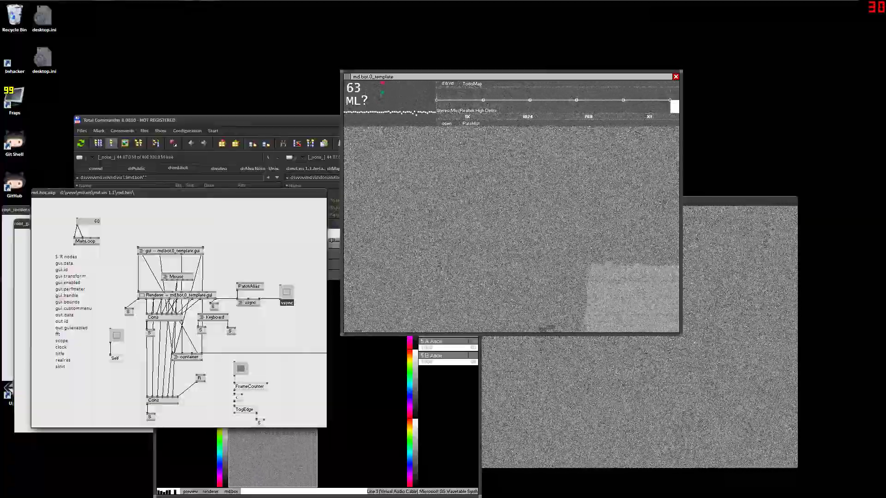
left_click(352, 362)
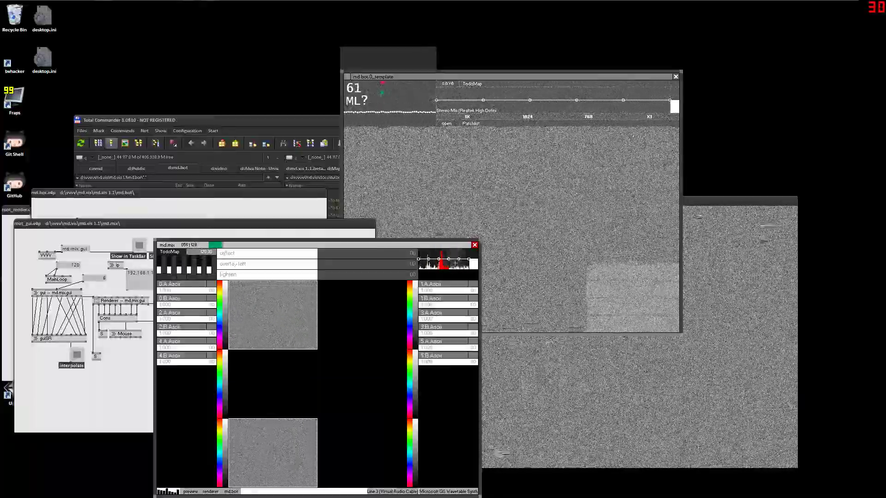
Step: Switch to Winamp and play the playlist track "Alva Noto - uni c"
left_click(255, 117)
left_click(183, 5)
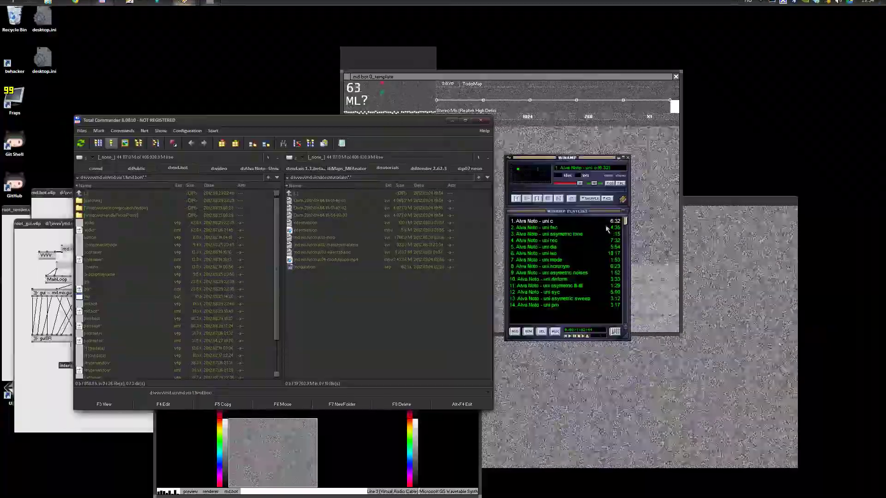
left_click(600, 228)
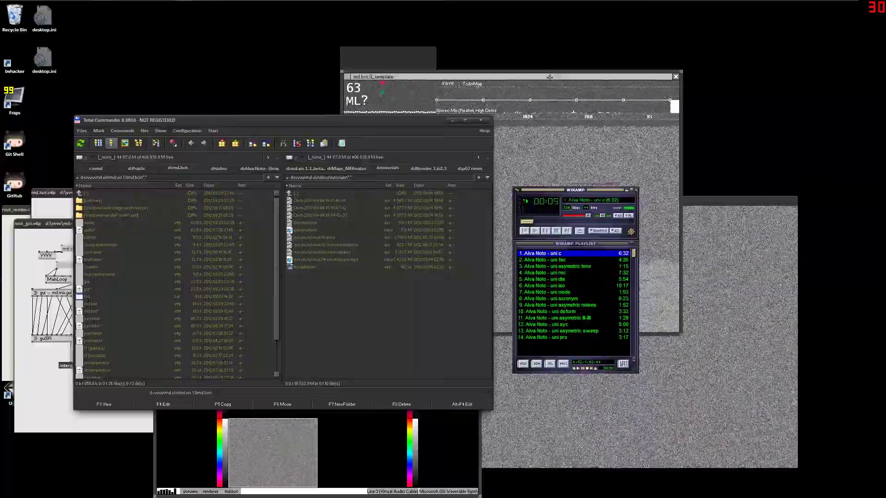
Step: Load the zboxes patch from the patch list into md.bot, and replace it with the attraktor patch
left_click_drag(549, 77, 549, 74)
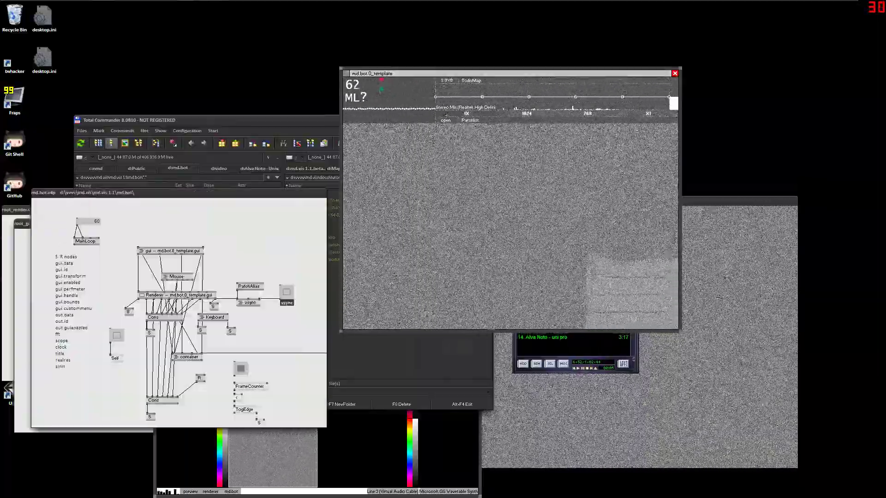
left_click(470, 121)
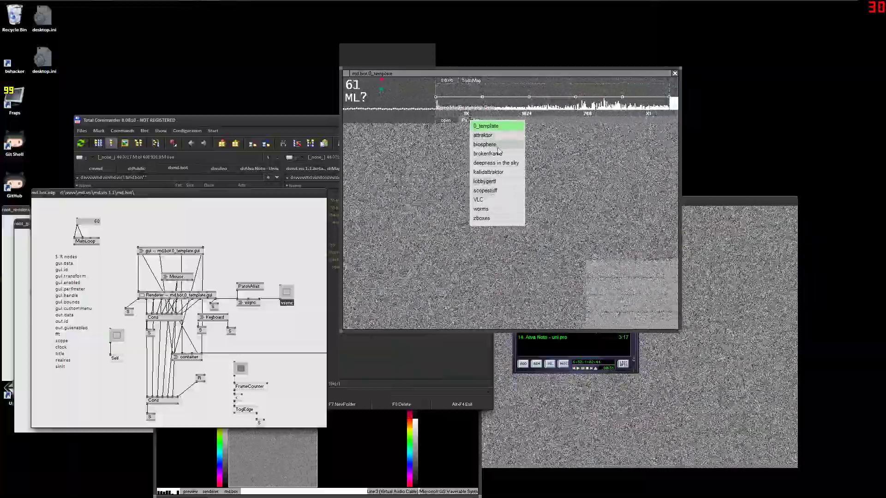
left_click(494, 220)
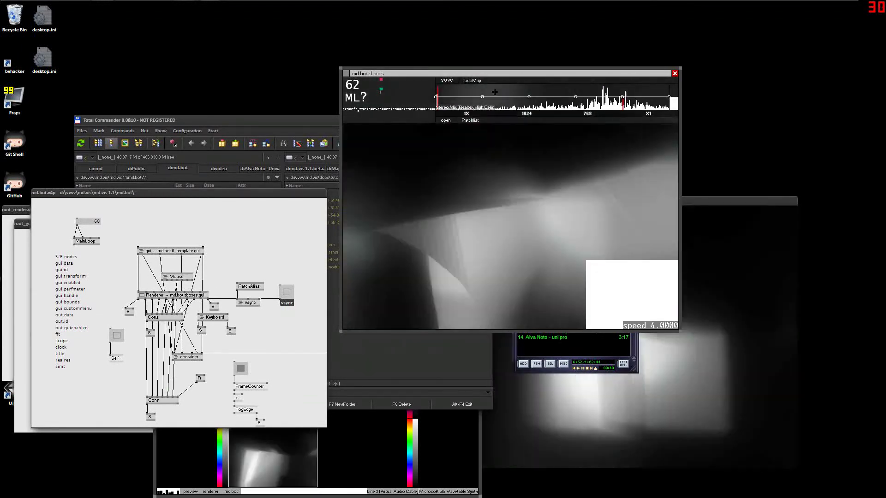
left_click(475, 119)
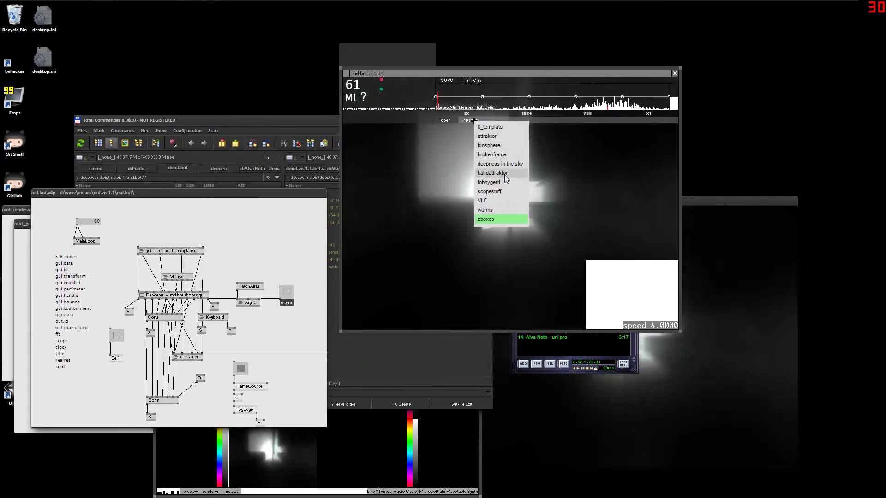
left_click(508, 145)
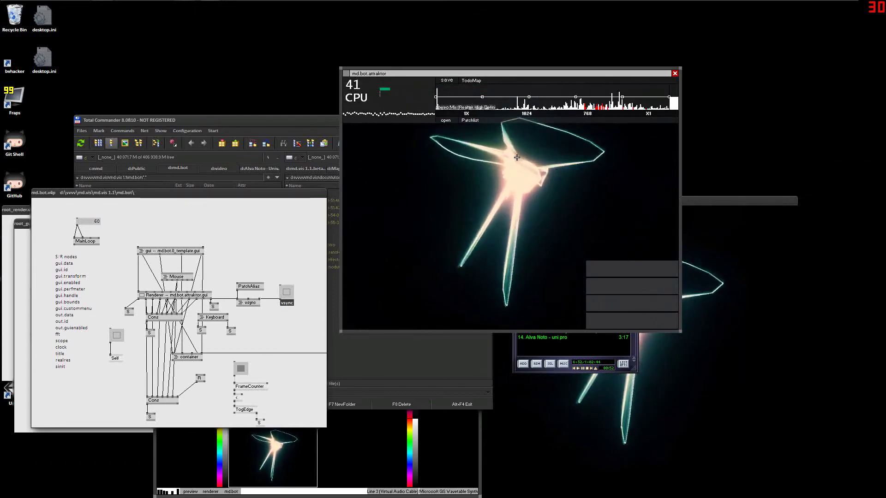
Step: Rearrange the md.bot.attraktor, DirectX Renderer and md.mix windows so that the visual can be seen in all three
left_click_drag(538, 79, 485, 71)
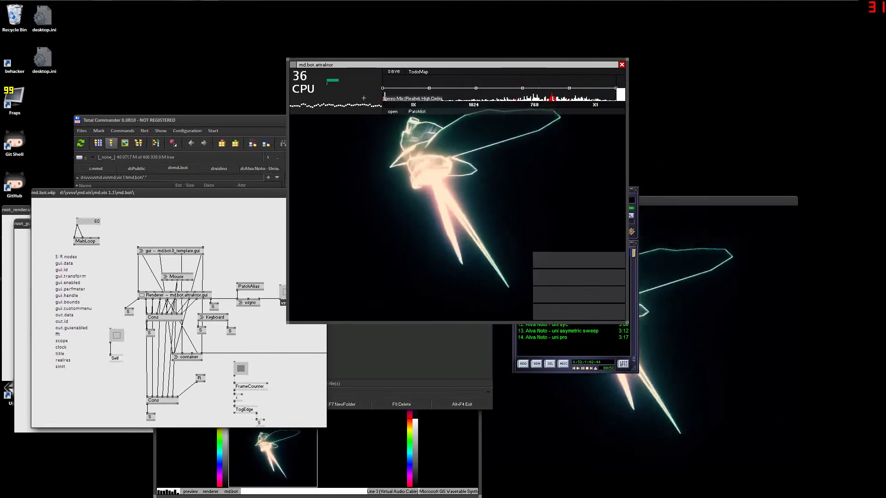
left_click(649, 201)
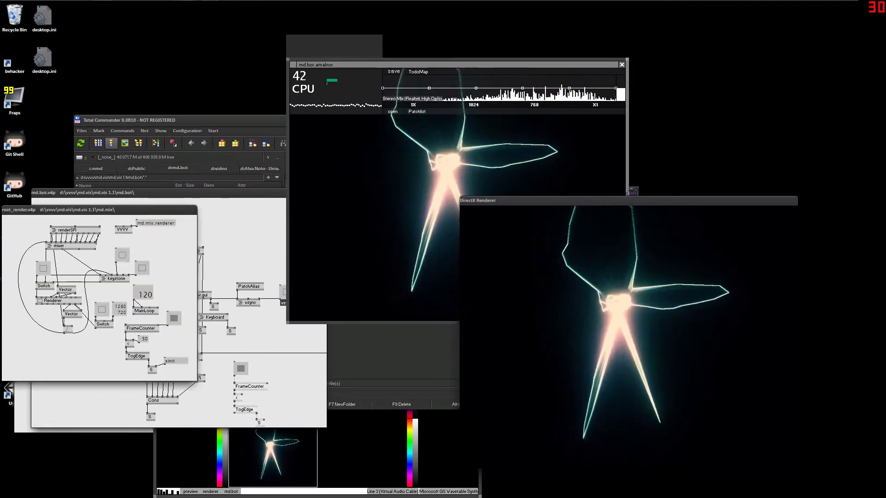
left_click(464, 143)
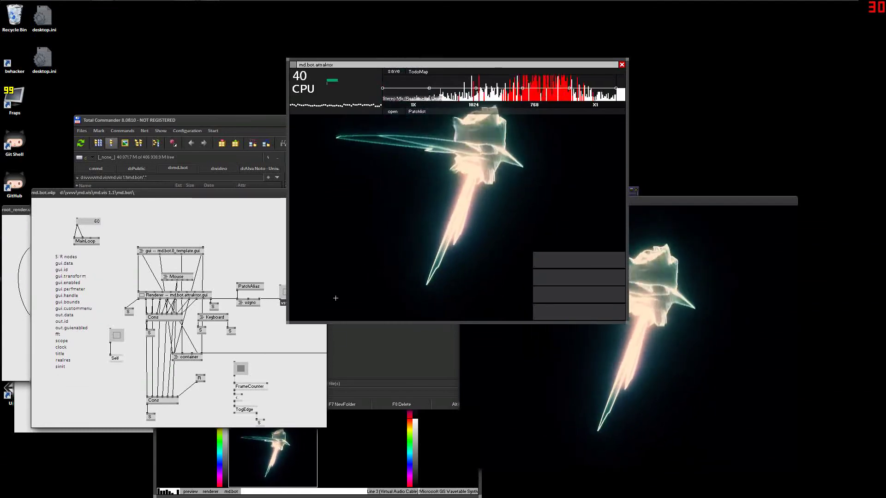
left_click(349, 422)
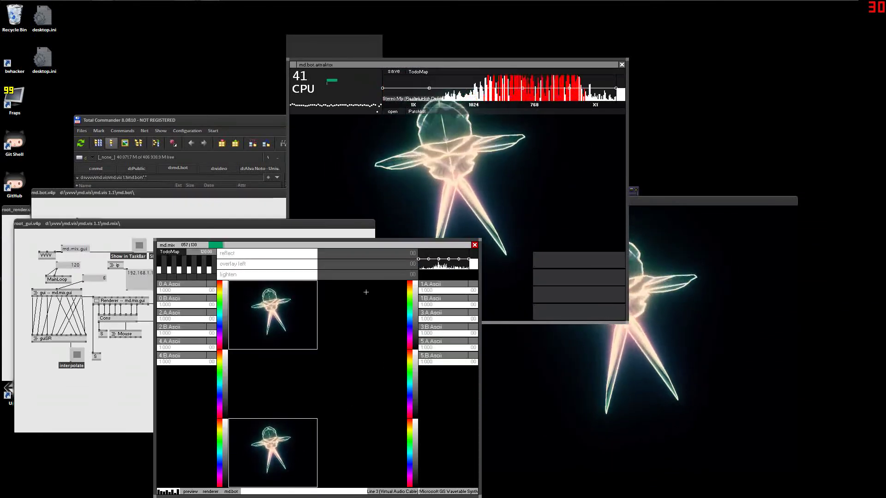
left_click_drag(348, 246, 243, 162)
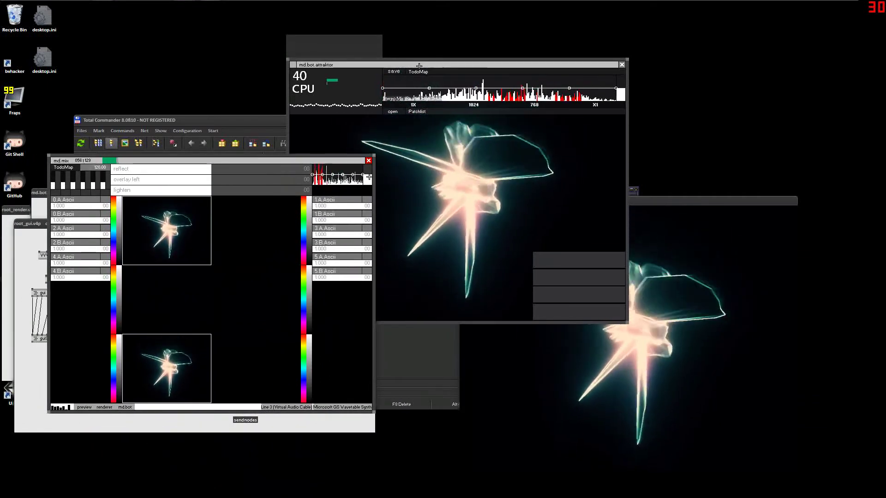
left_click_drag(414, 65, 424, 66)
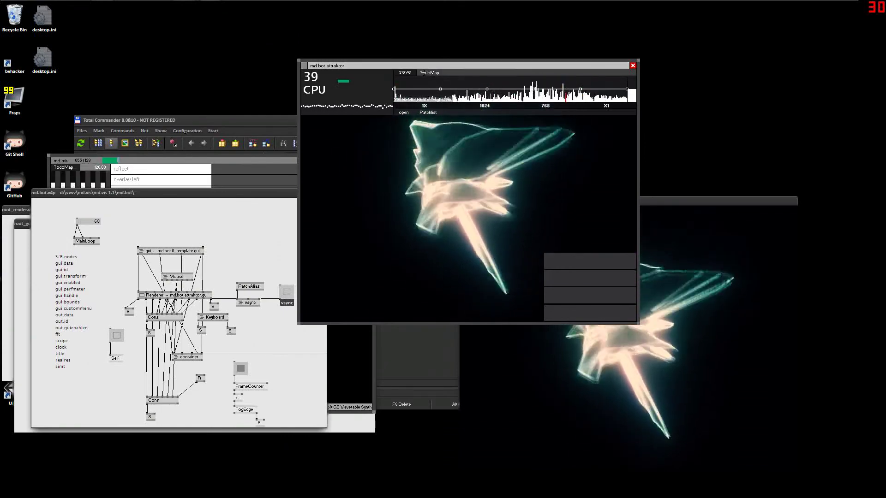
Step: Set the clock source of md.bot.attraktor to Shared Memory (#clock), and bring the md.mix window to the front
left_click(424, 73)
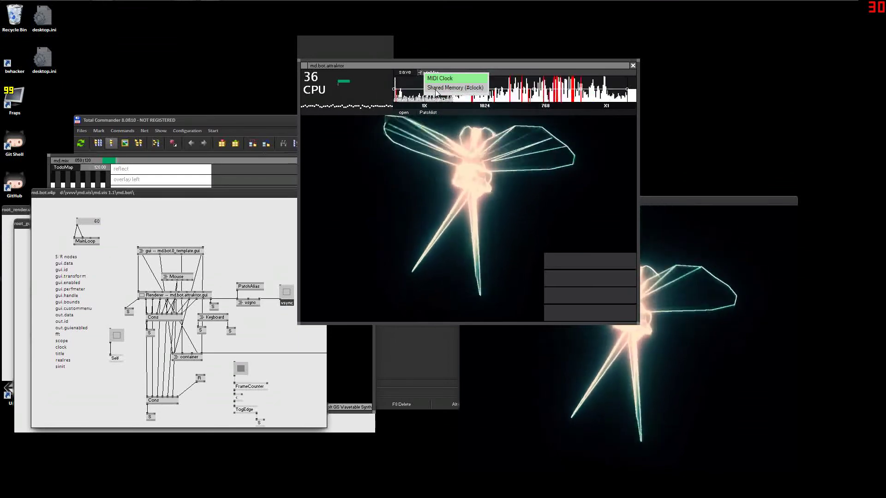
left_click(436, 92)
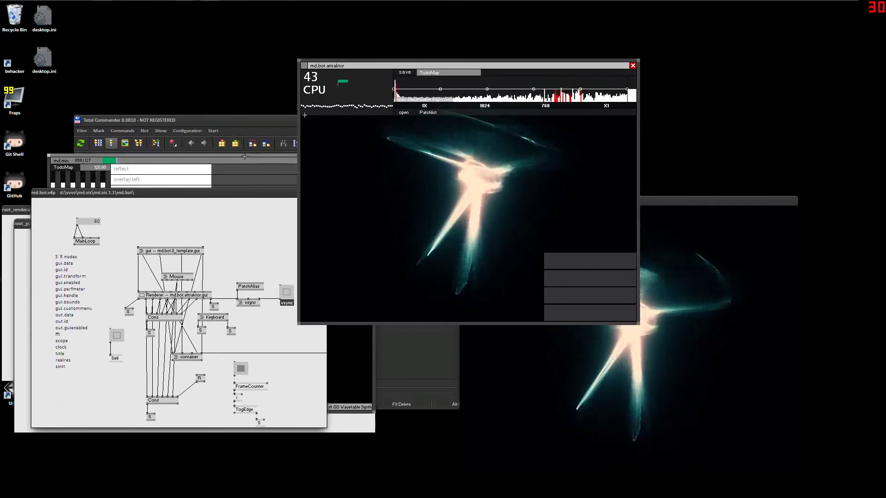
left_click_drag(471, 69, 486, 75)
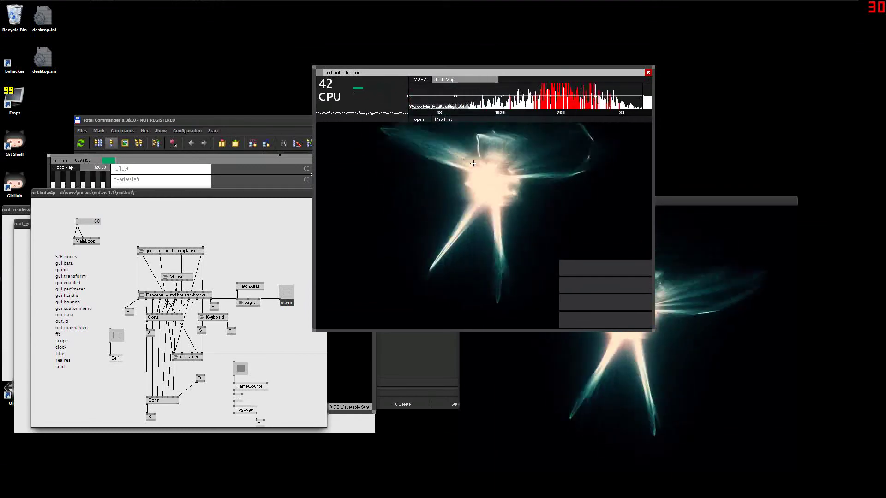
left_click(202, 160)
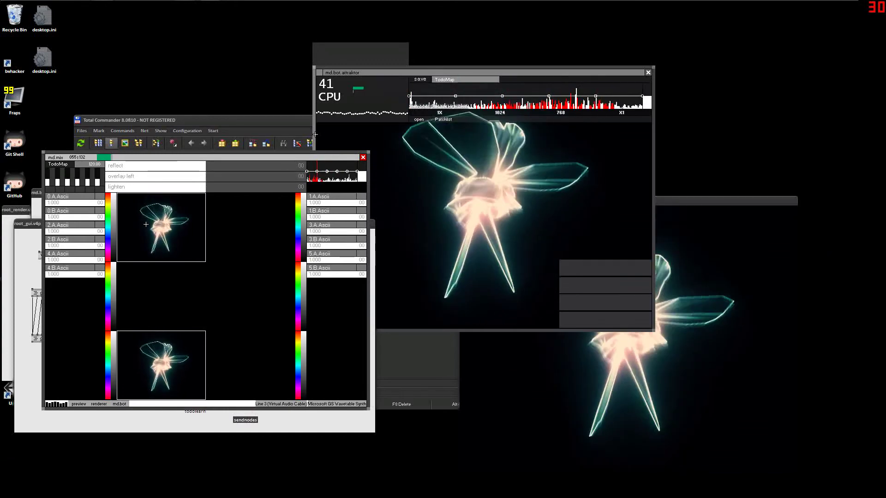
Step: Switch to Total Commander, launch displayinput.v4p from the md.vis 1.1.beta.2 folder, and return to the md.bot.attraktor window
left_click(107, 126)
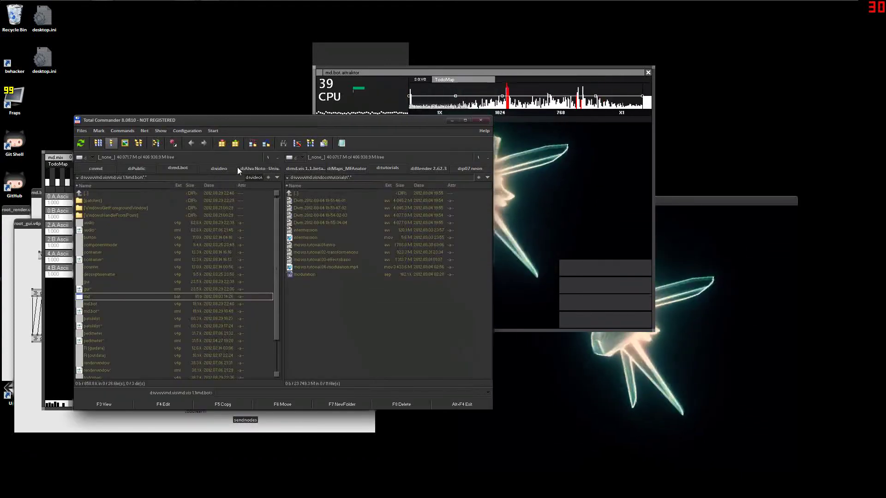
double_click(124, 192)
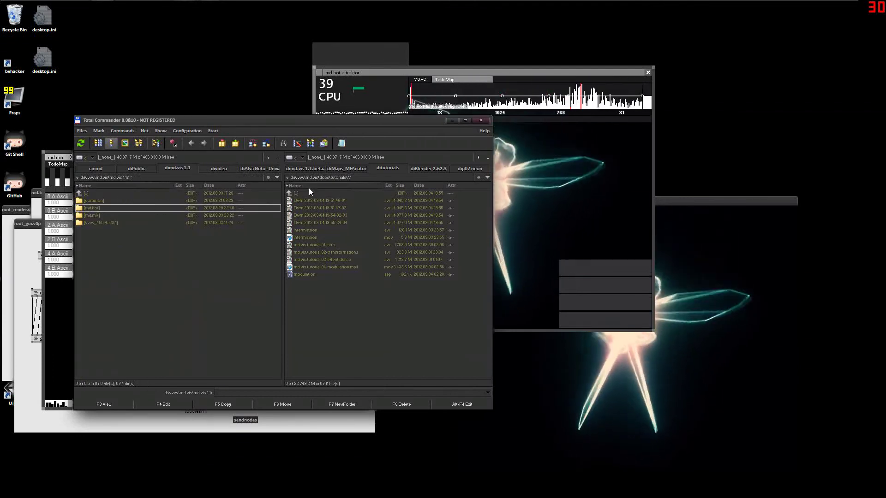
left_click(307, 168)
double_click(311, 253)
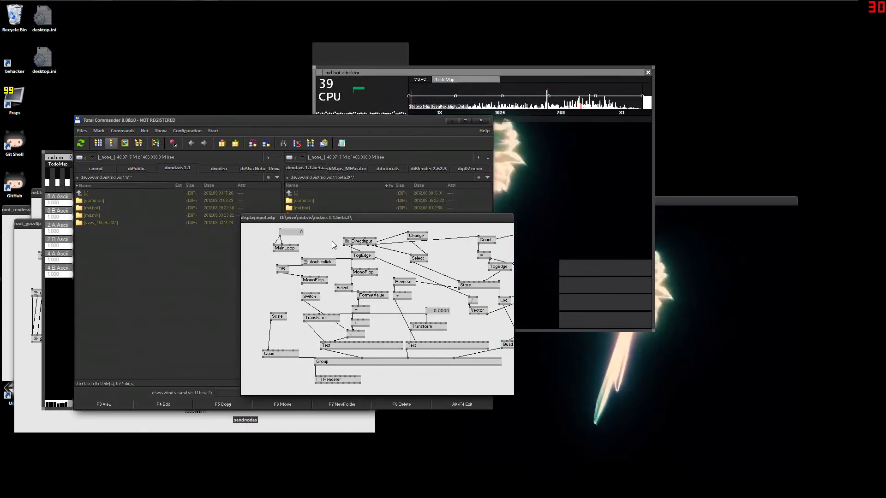
key("alt+3")
left_click(565, 205)
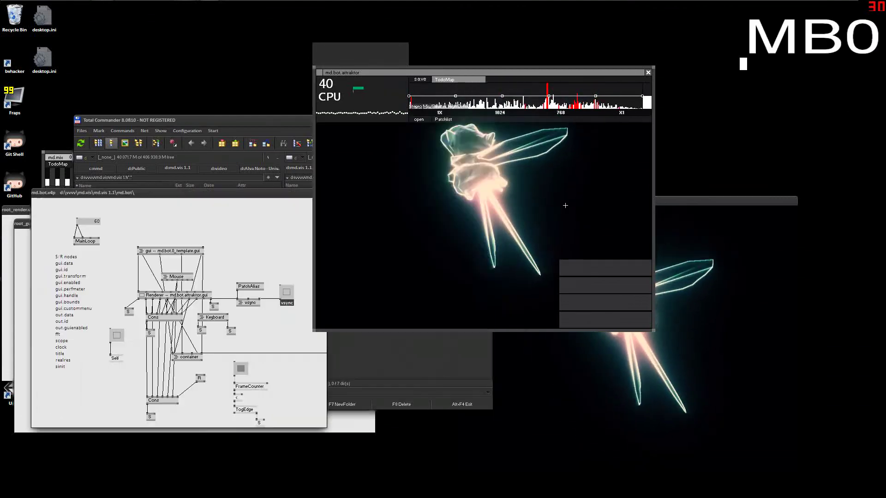
Step: Tap in the beat in the md.mix mixer to sync its tempo to the music
left_click(68, 156)
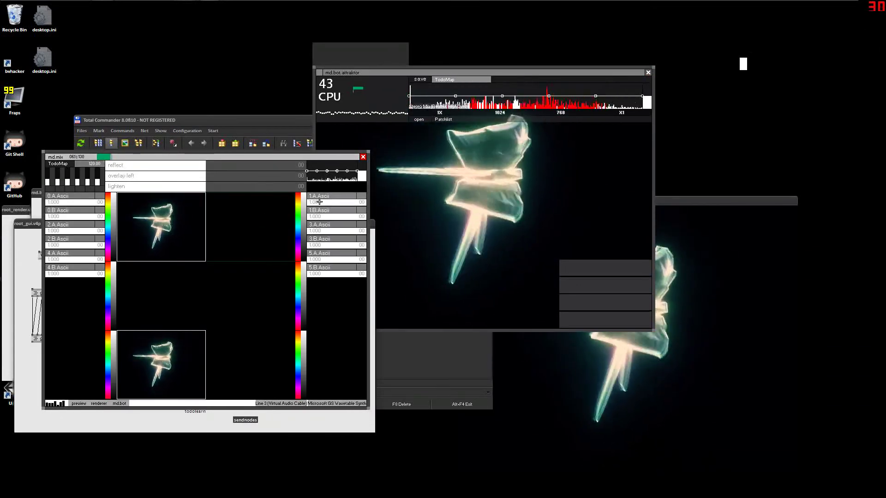
key("Tab")
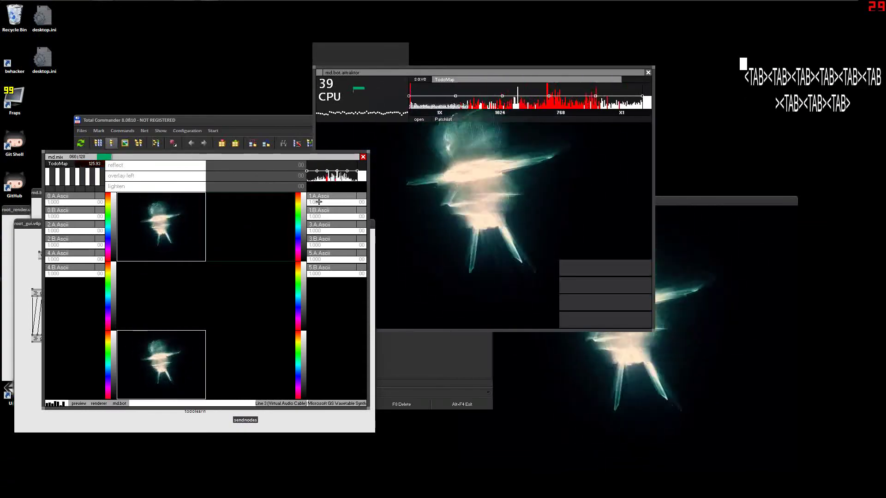
key("Tab")
key("Tab")
key("Tab")
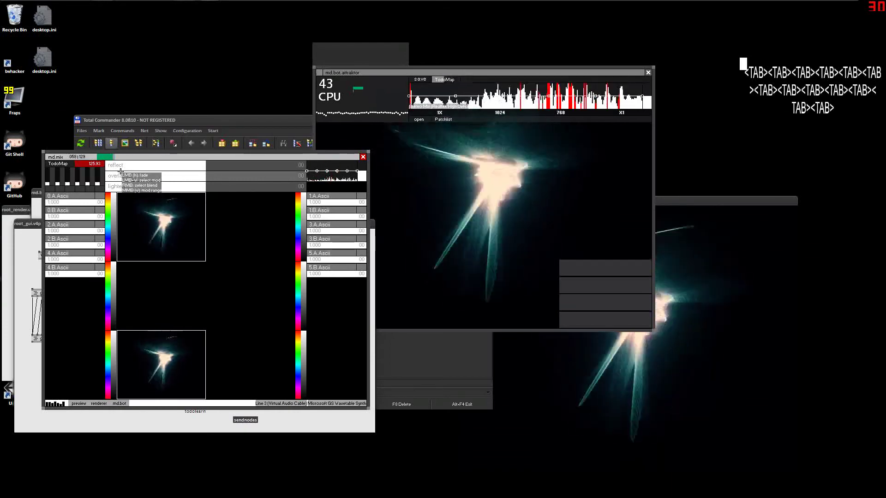
key("Tab")
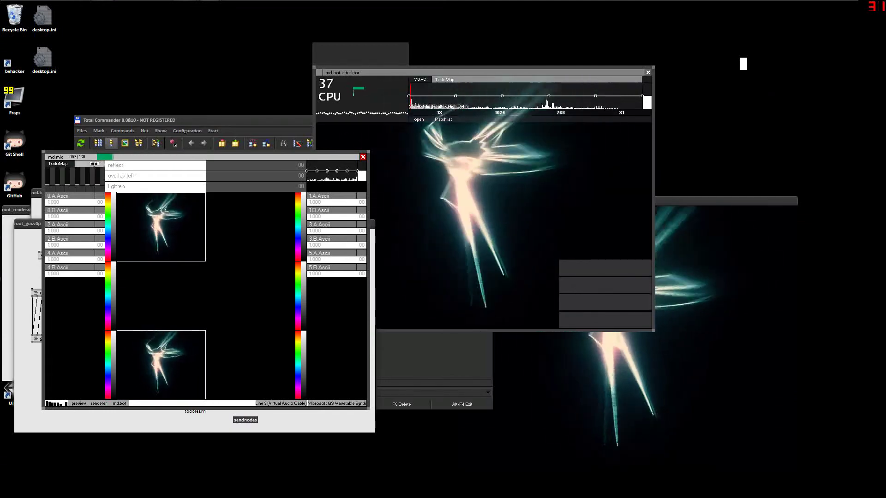
right_click(190, 206)
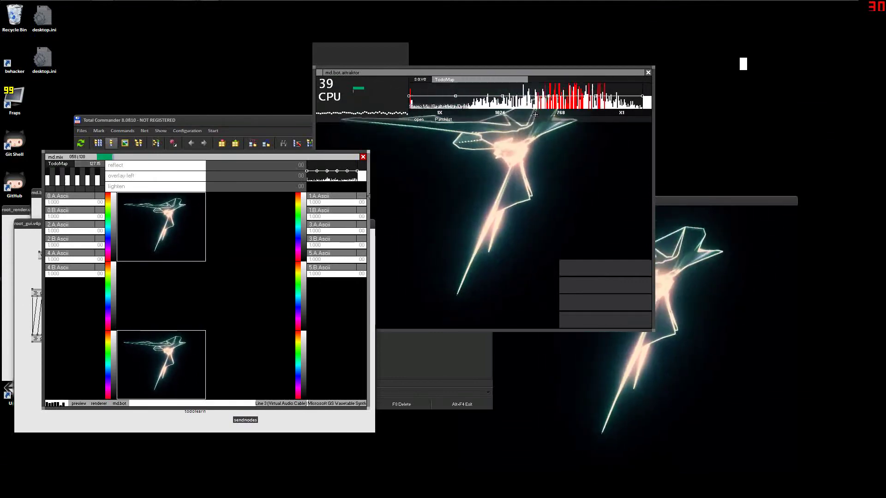
Step: Reposition the md.bot.attraktor window and lower the middle points of its audio spectrum curve, between the 1024 and 768 settings and beyond
left_click_drag(547, 73, 469, 106)
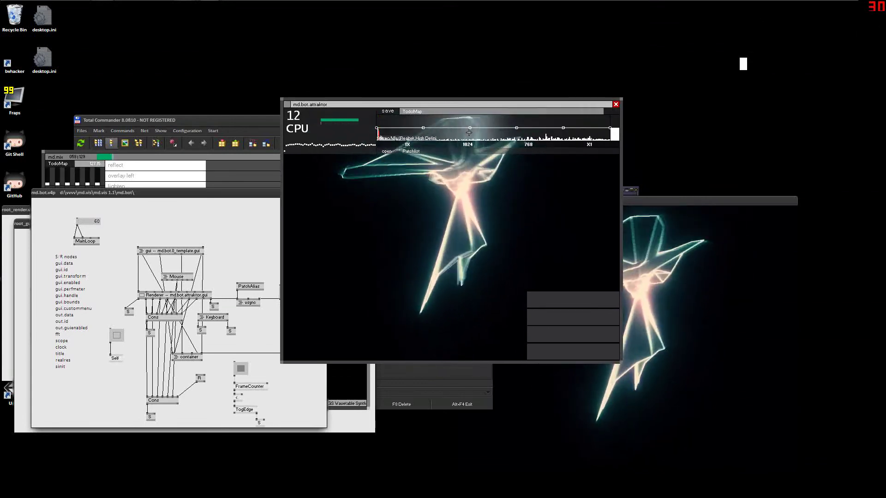
left_click(423, 152)
left_click(417, 159)
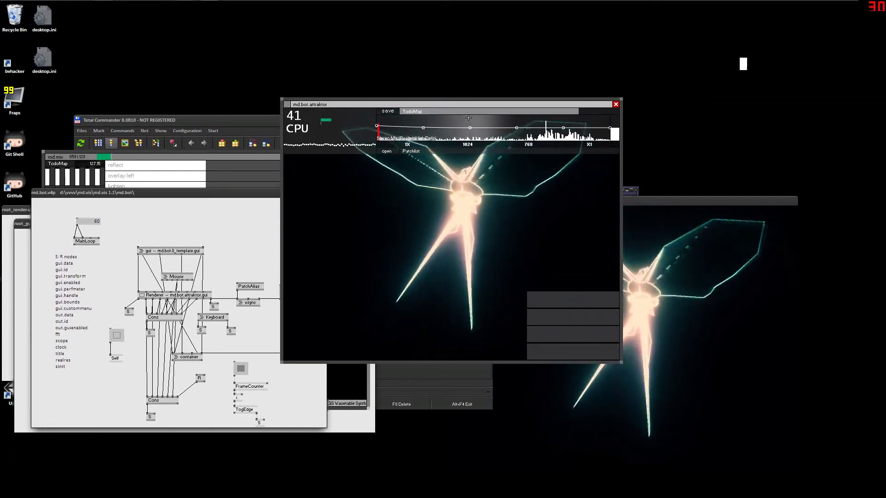
mouse_move(470, 128)
left_mouse_down()
mouse_move(516, 134)
mouse_move(516, 146)
left_mouse_up()
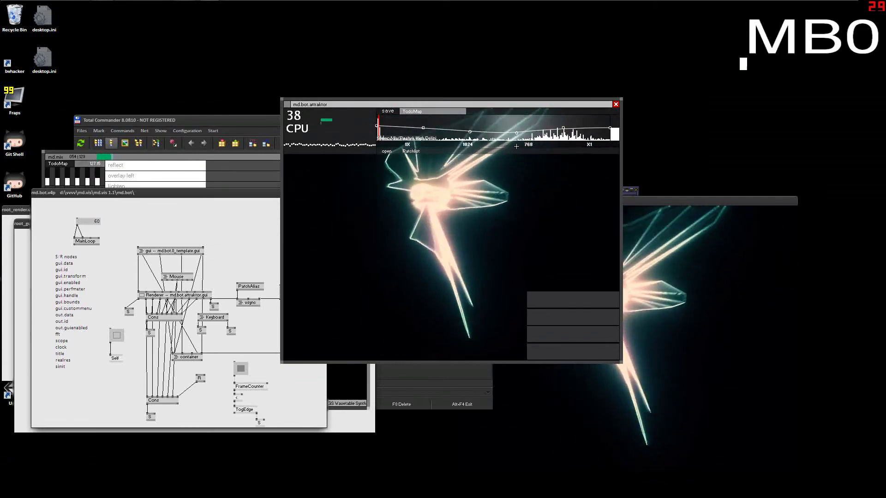
mouse_move(563, 128)
left_mouse_down()
mouse_move(567, 137)
mouse_move(472, 125)
left_mouse_up()
left_click(519, 131)
left_click(520, 129)
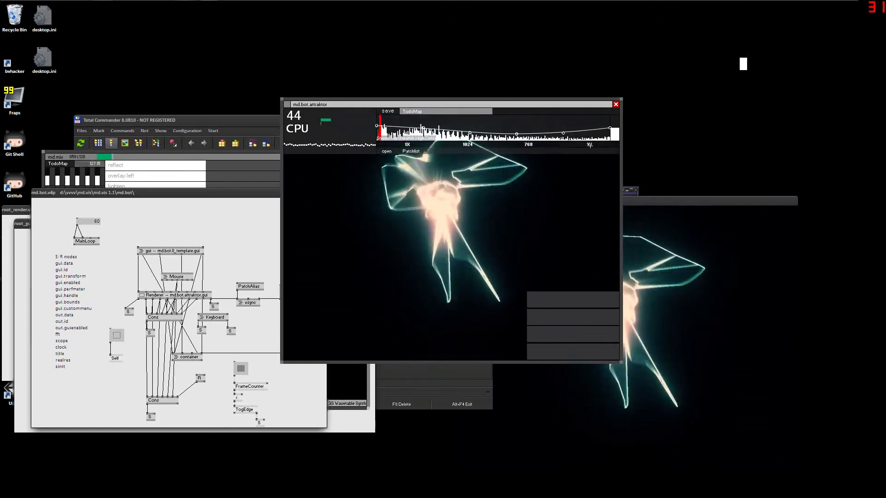
Step: Open the attraktor patch for editing from md.bot.attraktor, and move the md.bot.attraktor window beside it
left_click(391, 151)
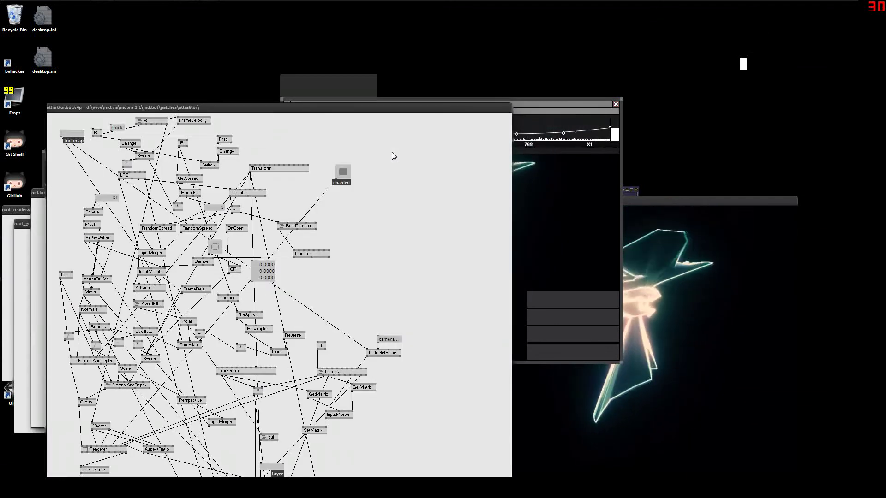
key("alt")
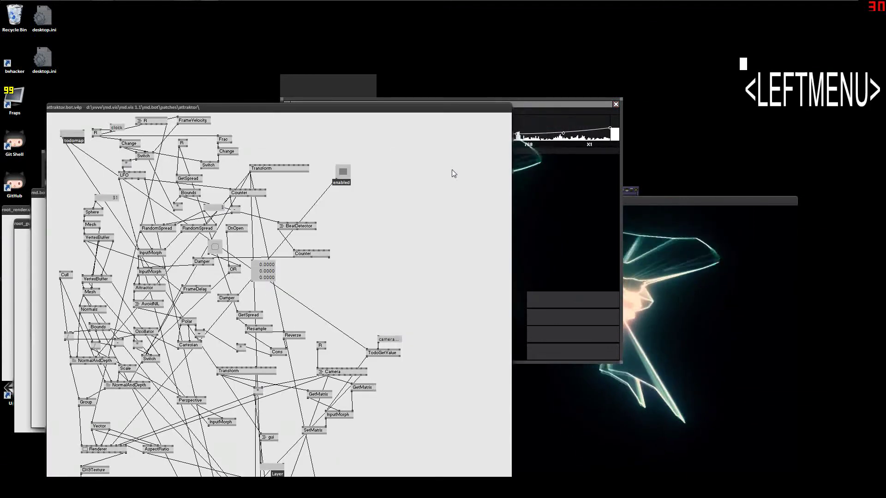
left_click_drag(483, 102, 589, 105)
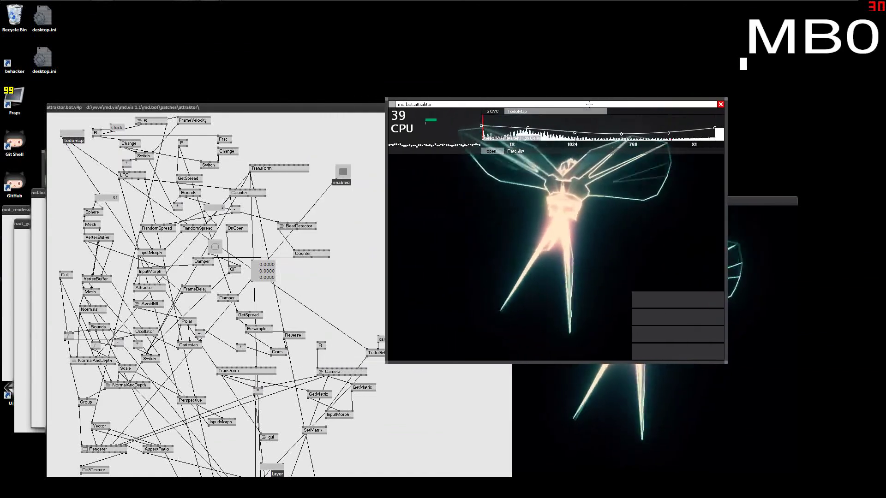
Step: Switch between the attraktor.bot.v4p patch and the md.bot.attraktor window, and bring the DirectX Renderer to the front
left_click(334, 207)
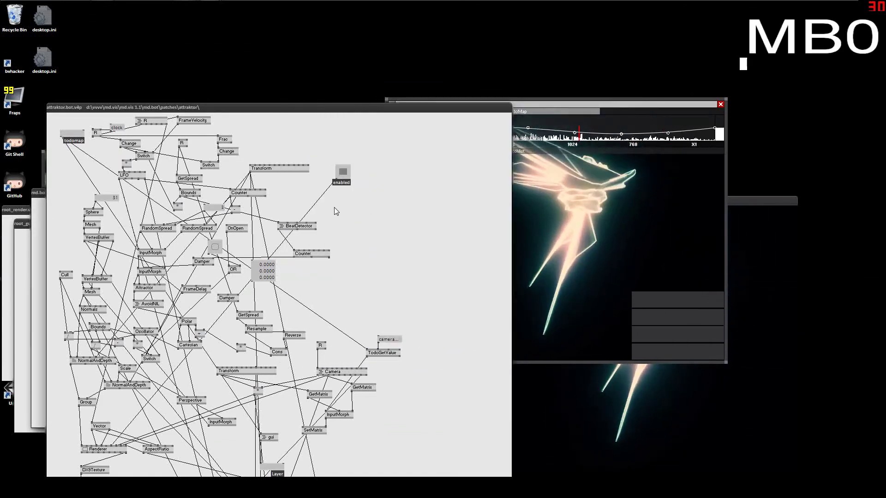
left_click(513, 225)
left_click(320, 236)
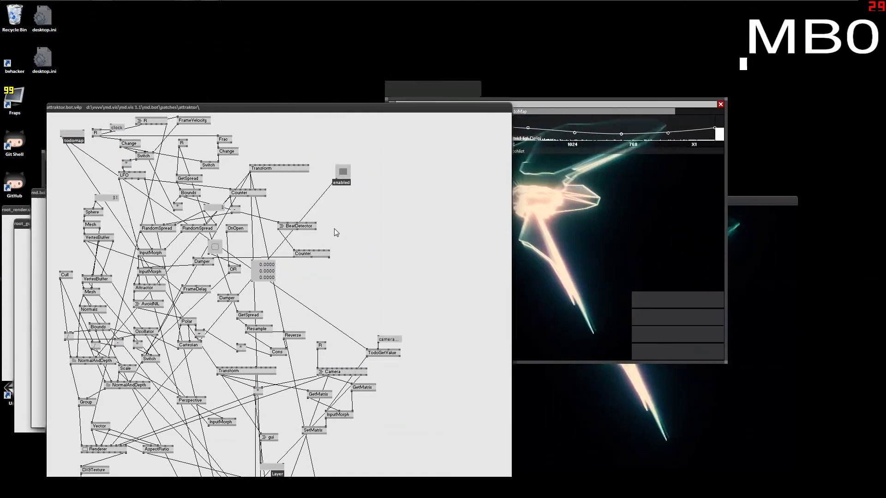
left_click(515, 254)
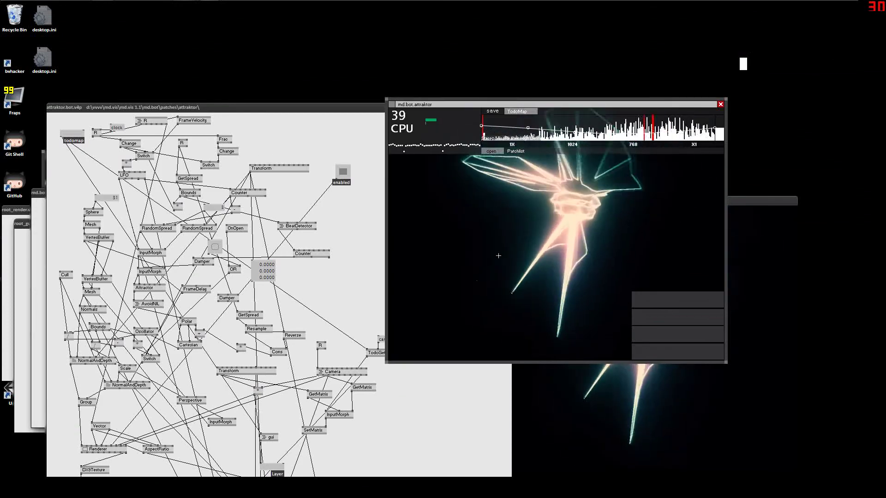
left_click(523, 386)
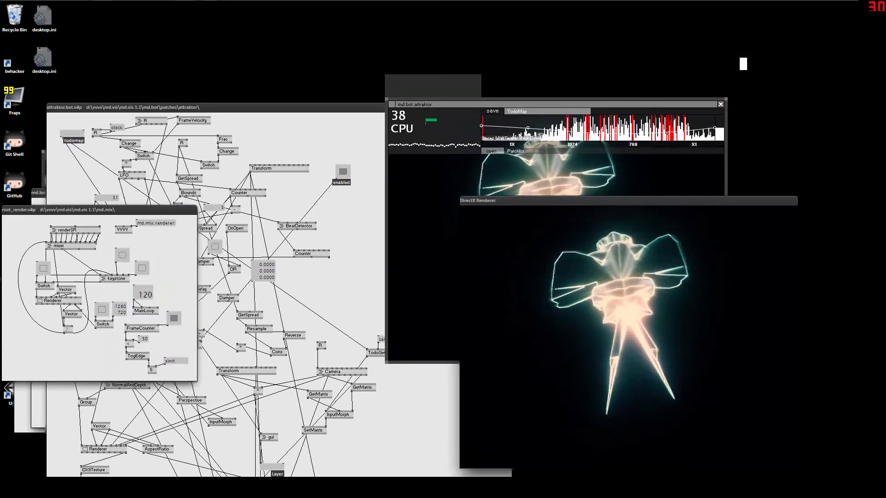
Step: Return to the md.bot.attraktor window and load the 0_template patch from its patch list
left_click(401, 286)
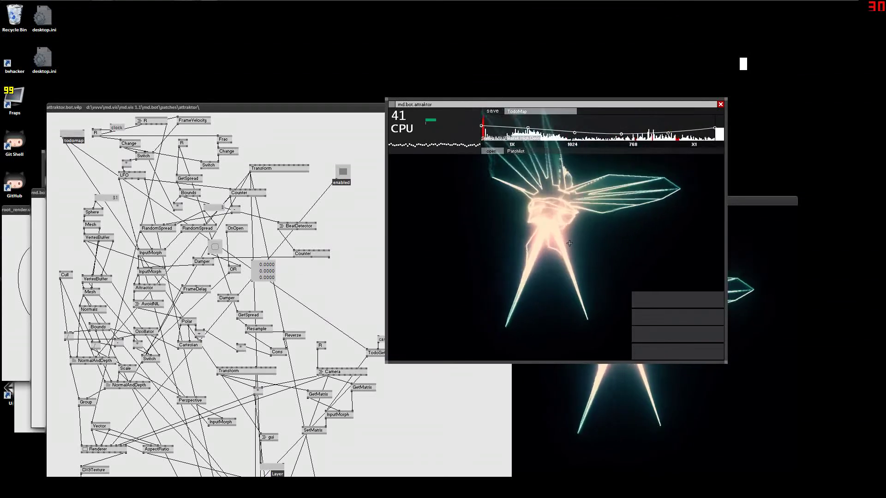
left_click(535, 154)
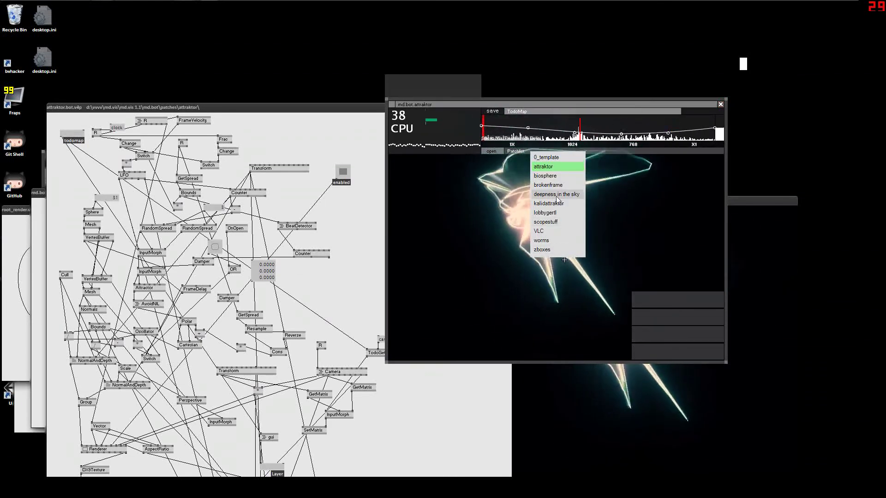
left_click(551, 157)
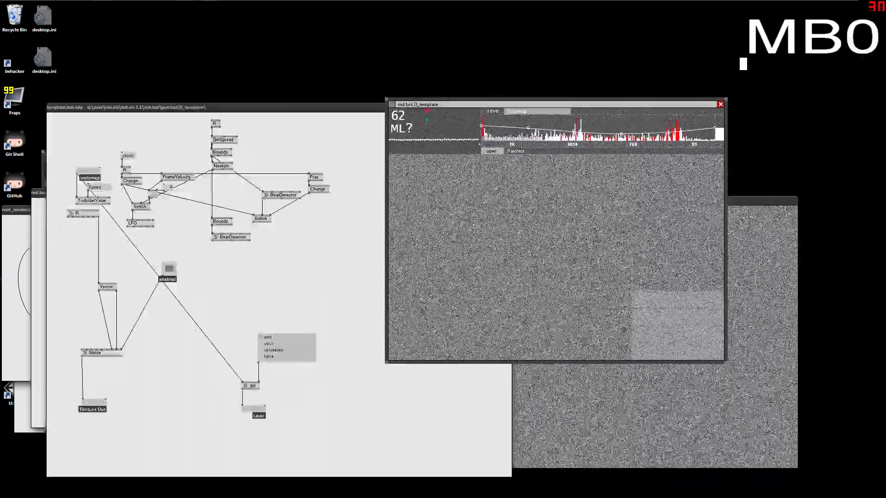
Step: Raise the template's four variable sliders add, your, variables and here, keeping add the lowest and your the highest
mouse_move(650, 327)
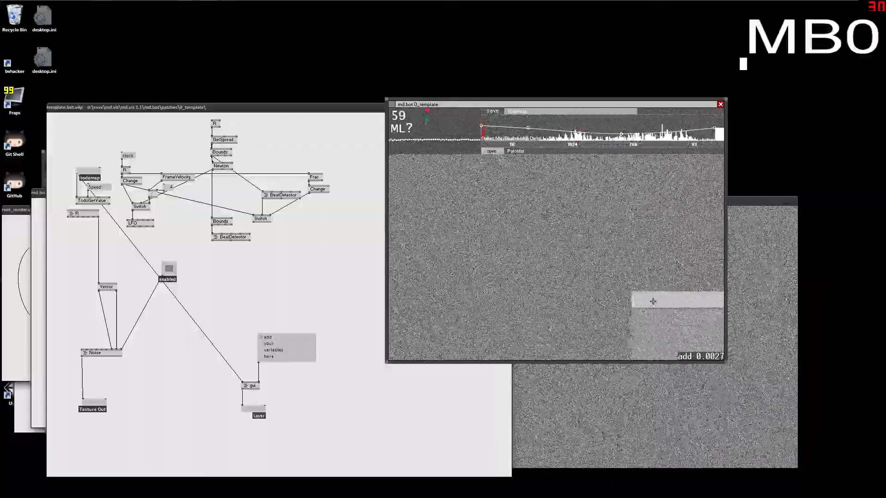
mouse_move(652, 303)
left_mouse_down()
mouse_move(669, 306)
mouse_move(659, 306)
left_mouse_up()
mouse_move(641, 317)
left_mouse_down()
mouse_move(675, 318)
mouse_move(654, 333)
left_mouse_up()
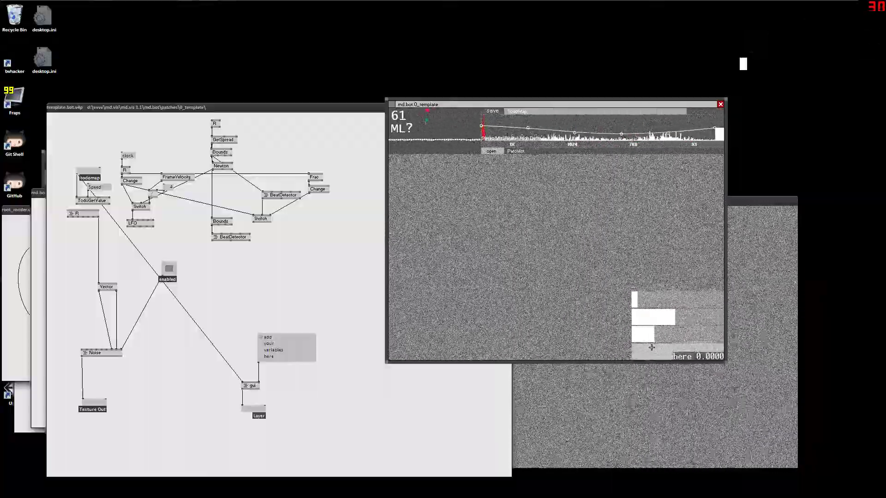
left_click(672, 351)
Step: Compare the variable names feeding the gui node in the template patch with the sliders in the md.bot.0_template window
left_click(286, 385)
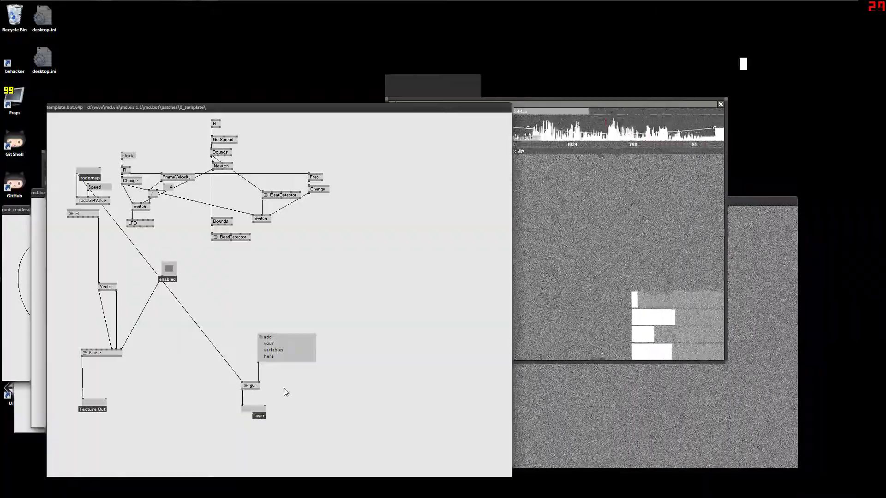
left_click(527, 330)
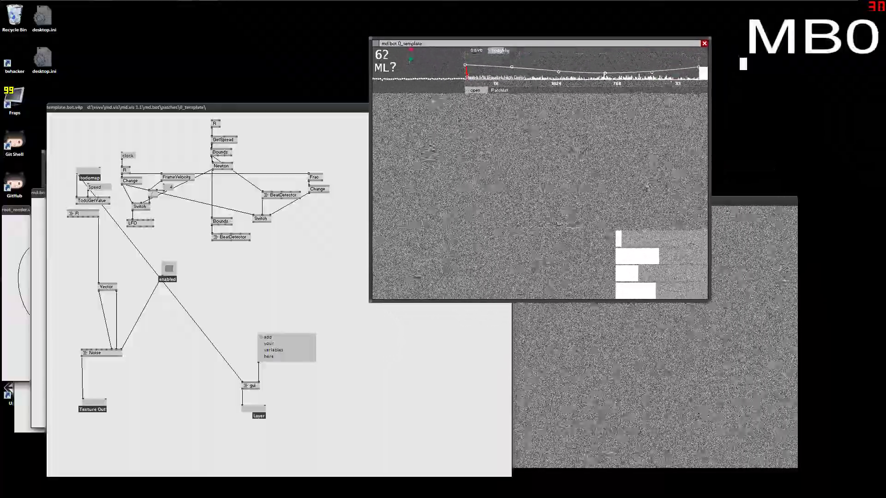
left_click(350, 252)
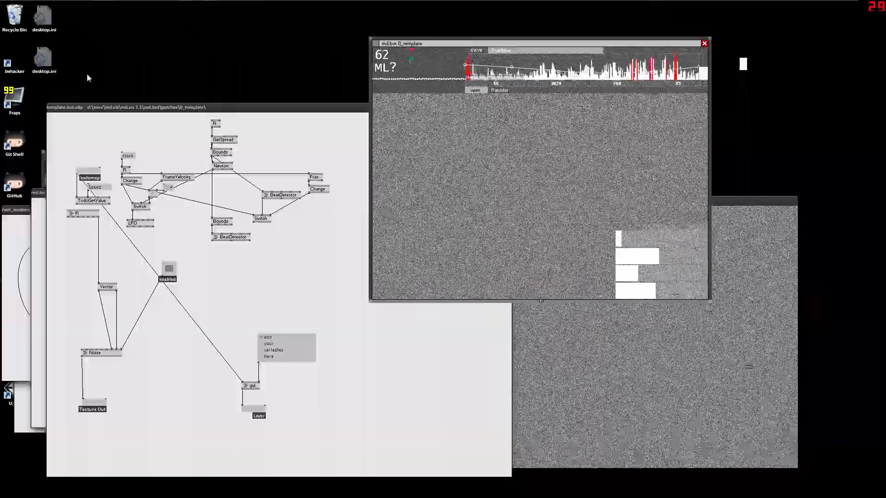
mouse_move(704, 234)
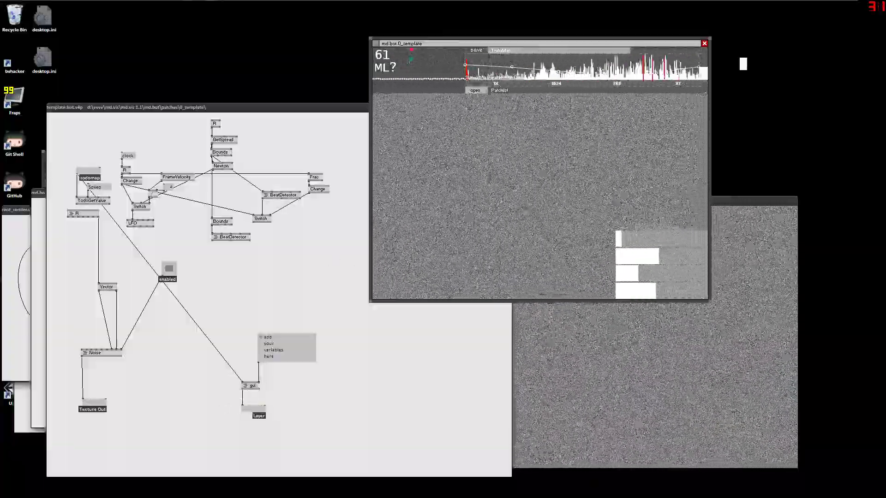
mouse_move(648, 253)
left_click(283, 384)
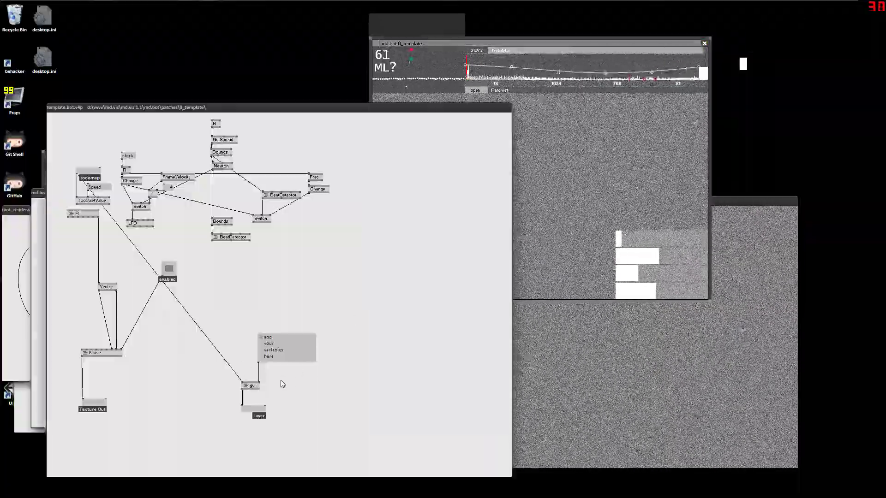
left_click(611, 245)
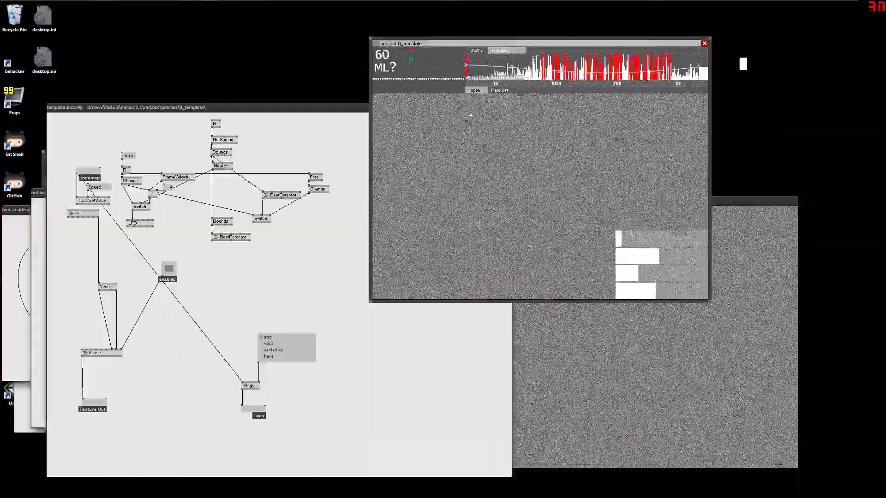
Step: View the template variables in the TodoMap mappings, close TodoMap, and reposition the md.bot.0_template window over the patch
left_click(517, 48)
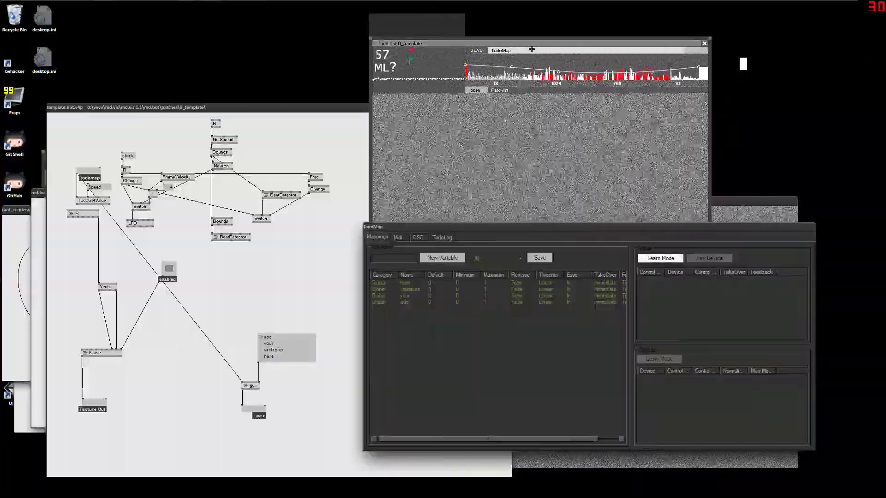
left_click(531, 49)
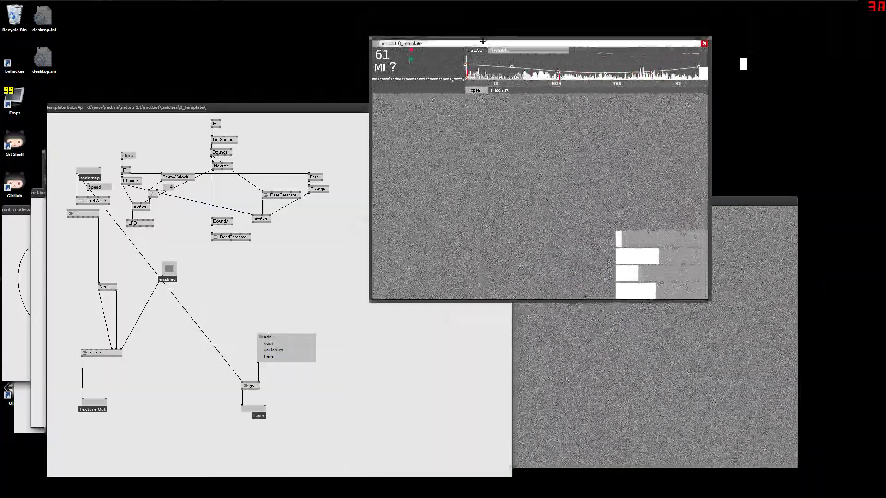
left_click_drag(483, 41, 429, 70)
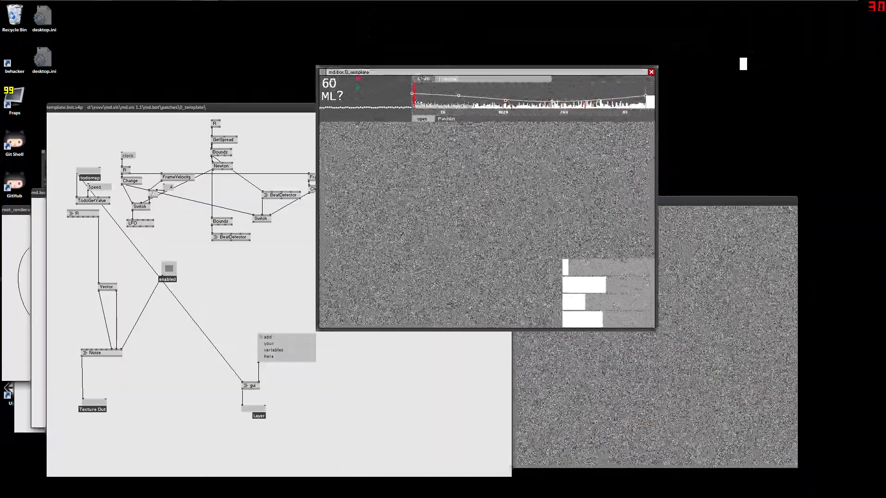
left_click(438, 80)
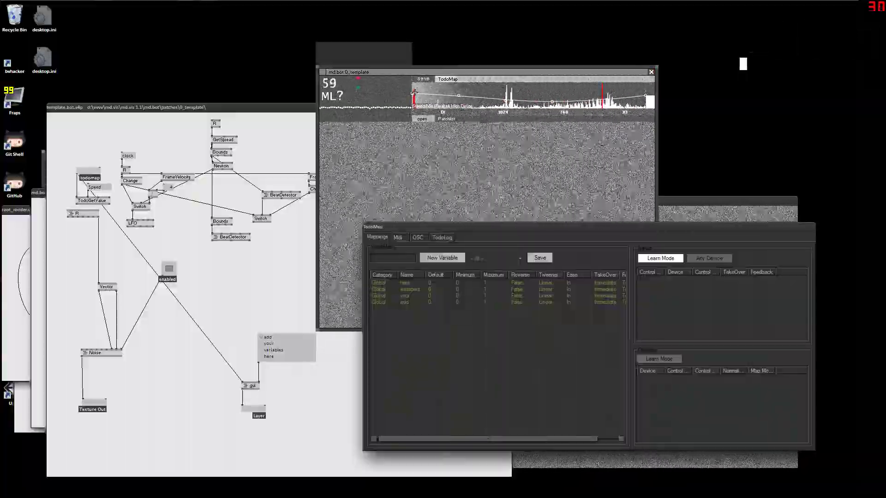
left_click(447, 79)
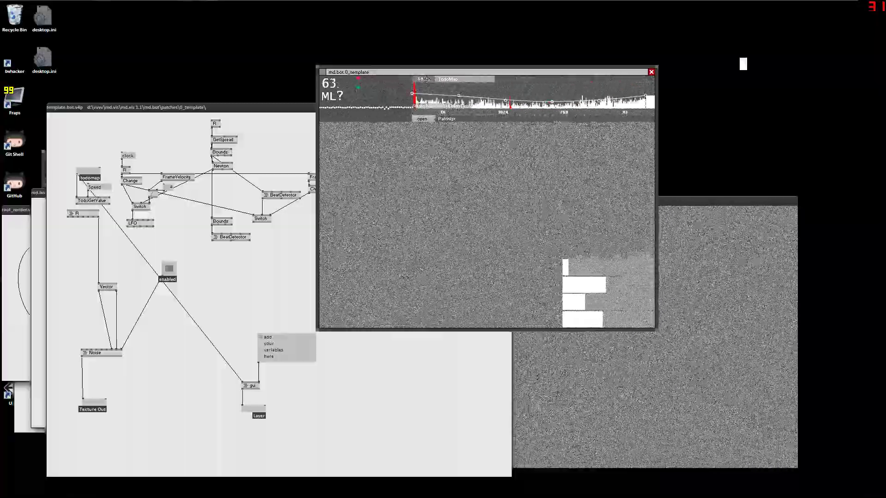
left_click_drag(453, 69, 446, 76)
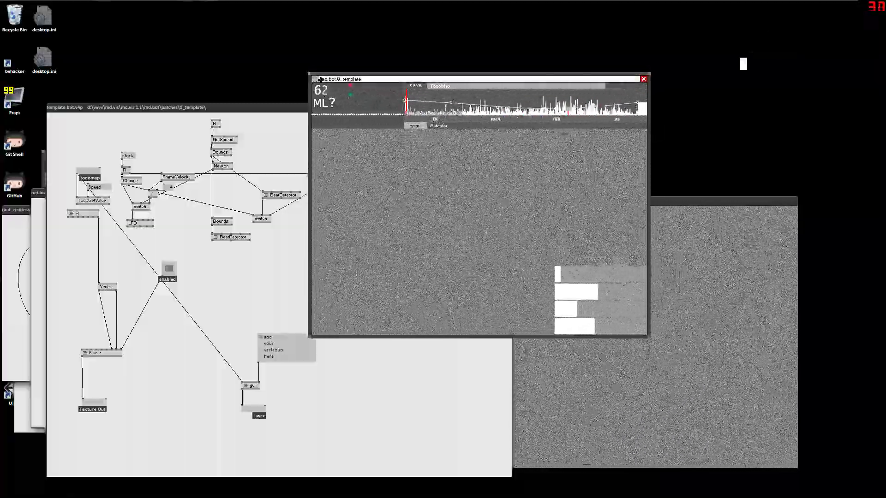
Step: Repeatedly hide and show the performance meter and spectrum overlays of the md.bot.0_template window, leaving them shown
left_click(358, 105)
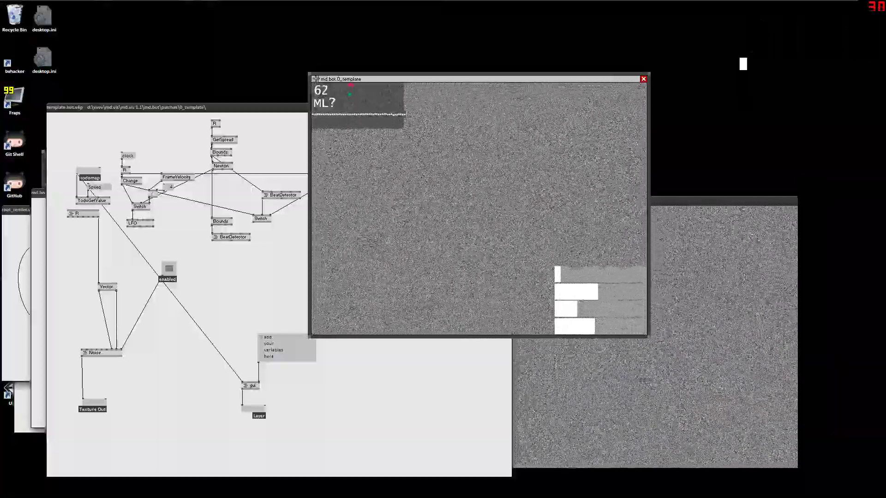
left_click(347, 115)
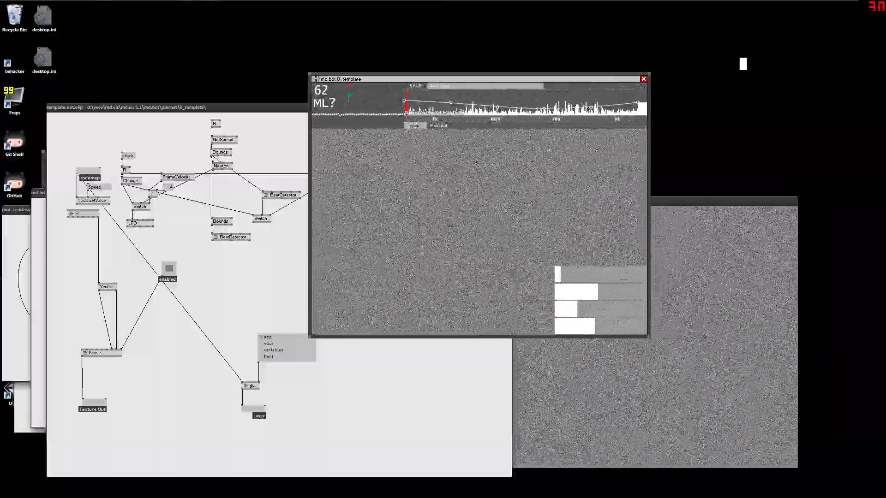
left_click(340, 115)
left_click(344, 116)
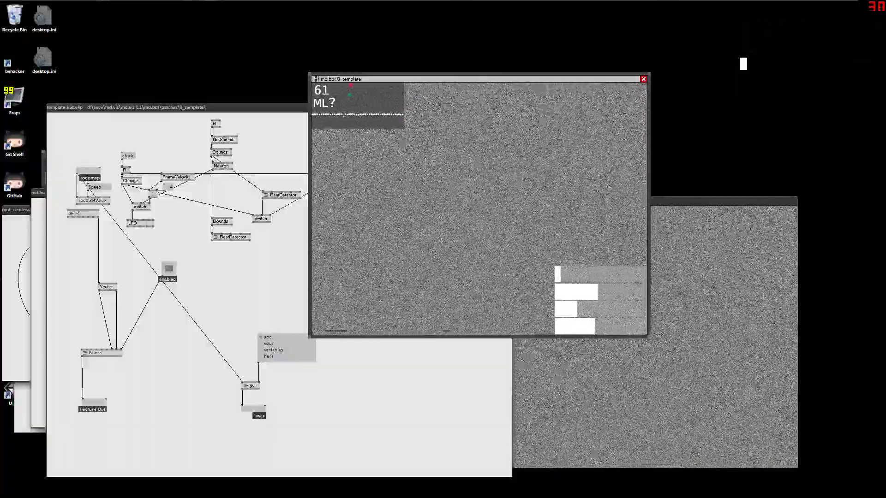
left_click(345, 115)
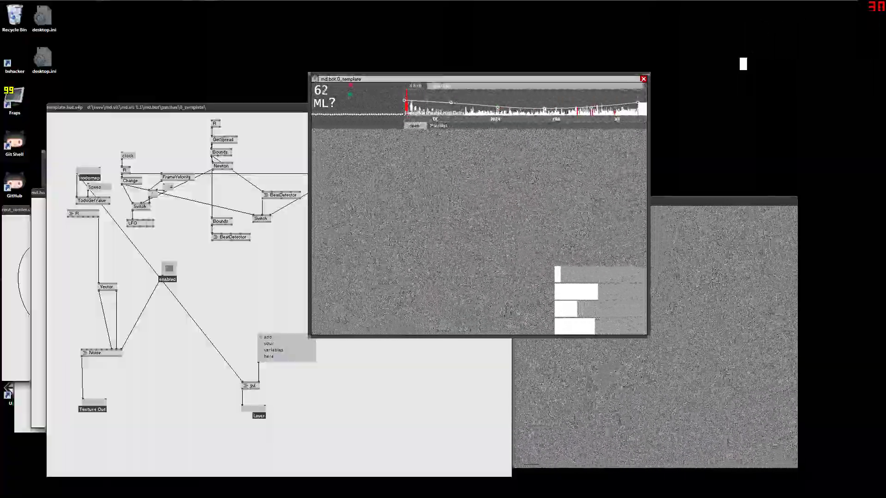
left_click(345, 115)
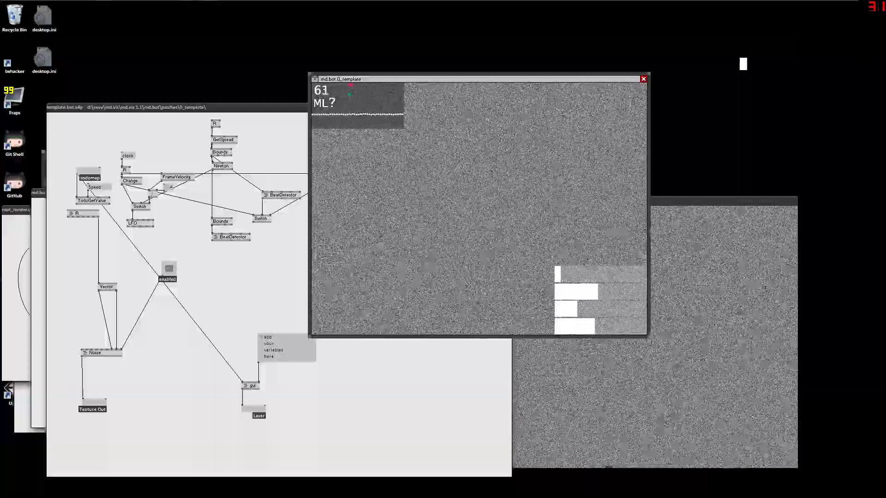
left_click(345, 116)
left_click(345, 116)
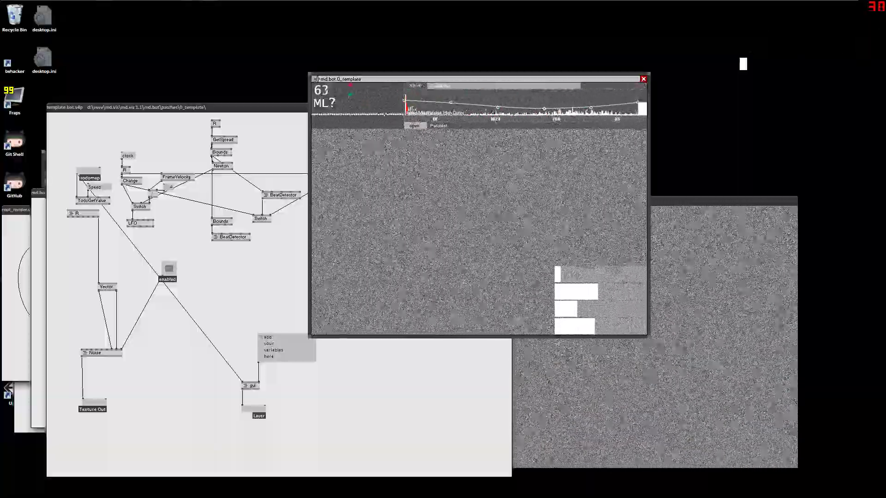
left_click(345, 115)
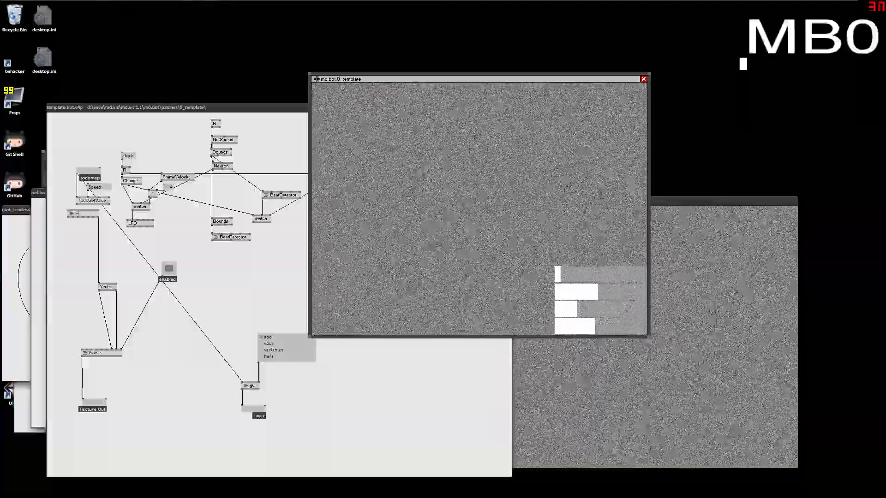
left_click(345, 116)
left_click(345, 116)
left_click(345, 115)
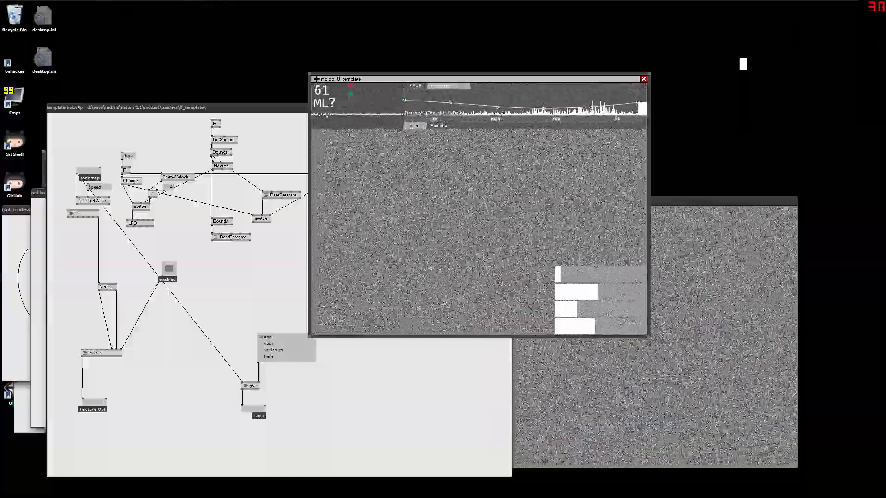
left_click(345, 115)
left_click(346, 115)
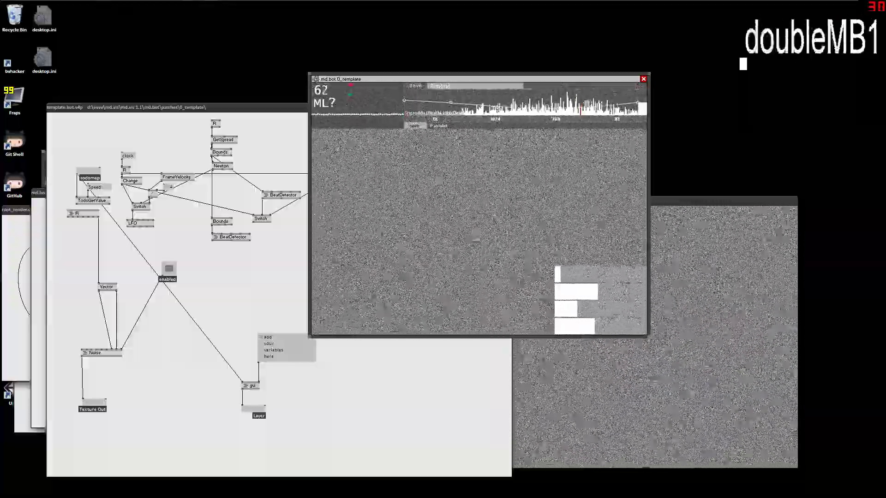
left_click(345, 115)
left_click(317, 82)
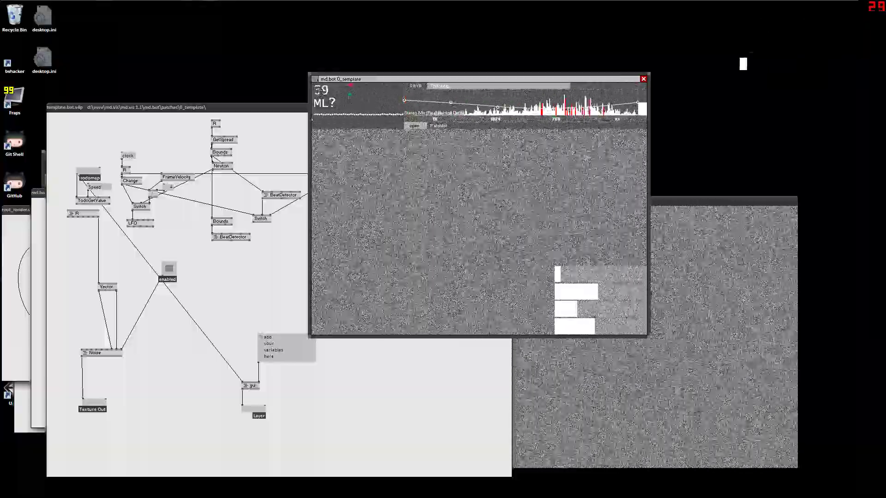
left_click(319, 91)
left_click(319, 91)
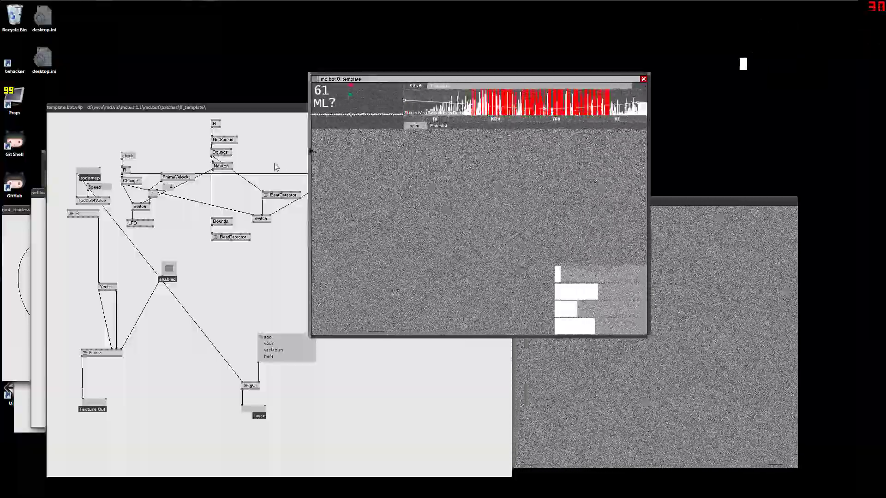
Step: Bring the template patch forward, return to the md.bot.0_template window, and close the patch from there
left_click(280, 167)
left_click(480, 260)
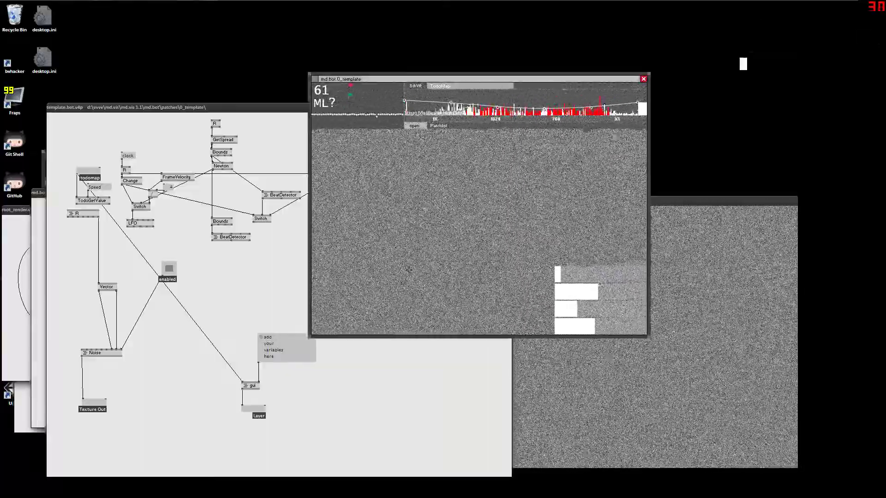
left_click(406, 354)
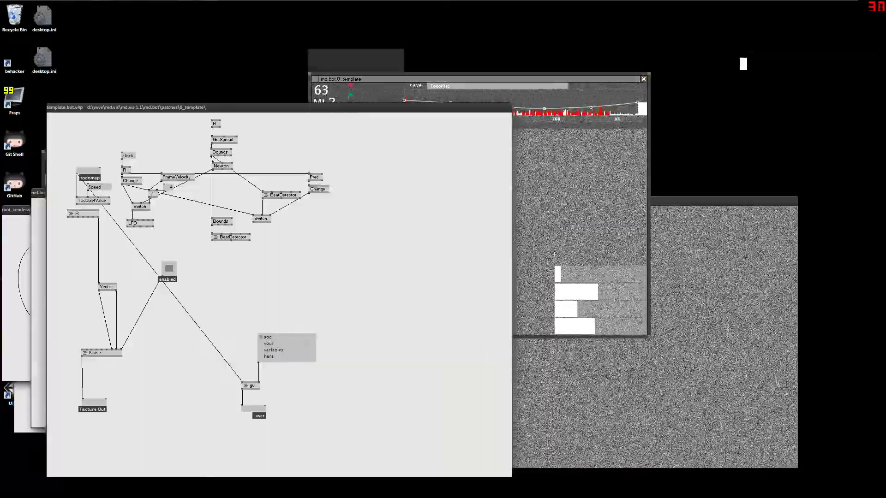
left_click(554, 255)
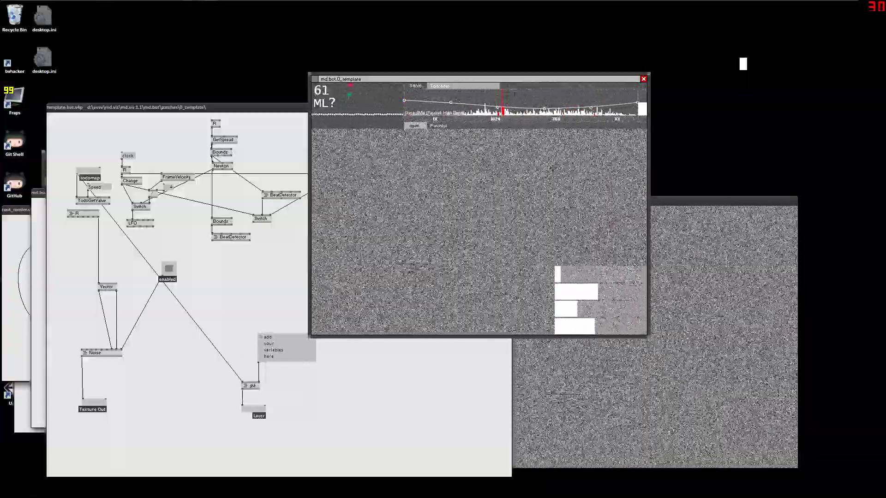
left_click(414, 125)
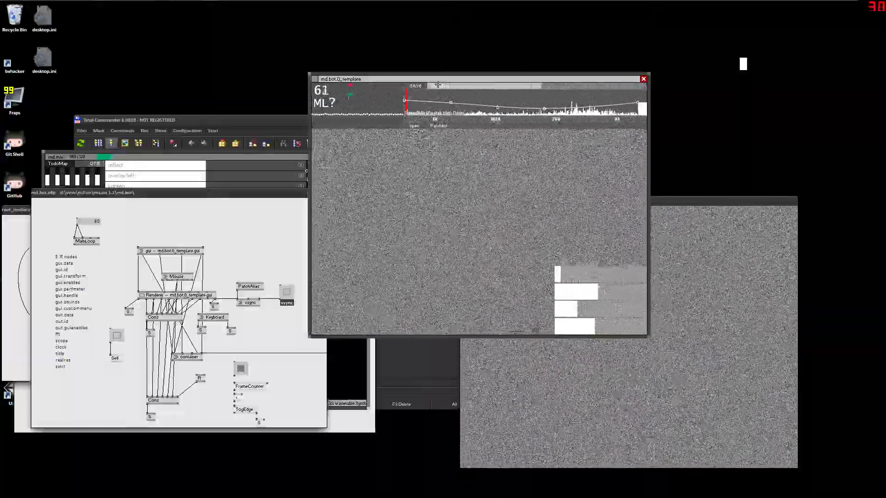
Step: Load the deepness in the sky patch in md.bot and adjust its sliders, with wallphase at about 0.76
left_click(441, 126)
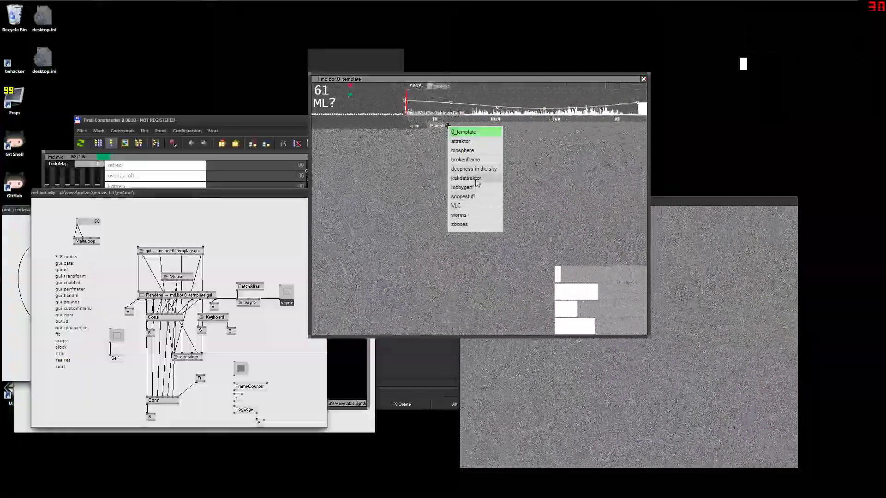
left_click(479, 170)
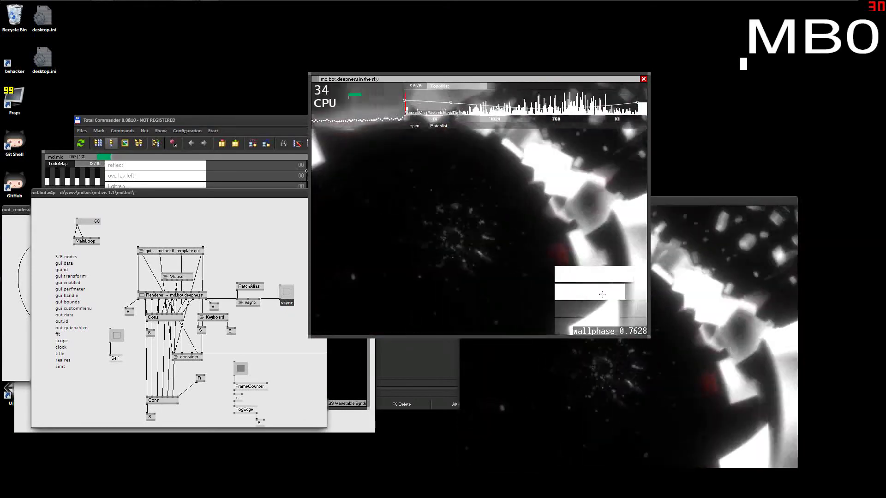
left_click_drag(598, 325, 534, 283)
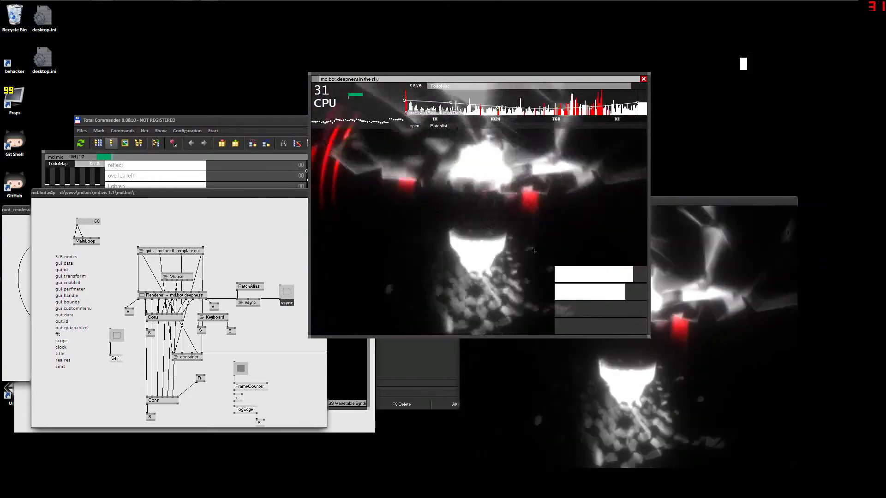
Step: Enable the nanoKONTROL 1 SLIDER/KNOB as a MIDI input device in TodoMap
mouse_move(568, 287)
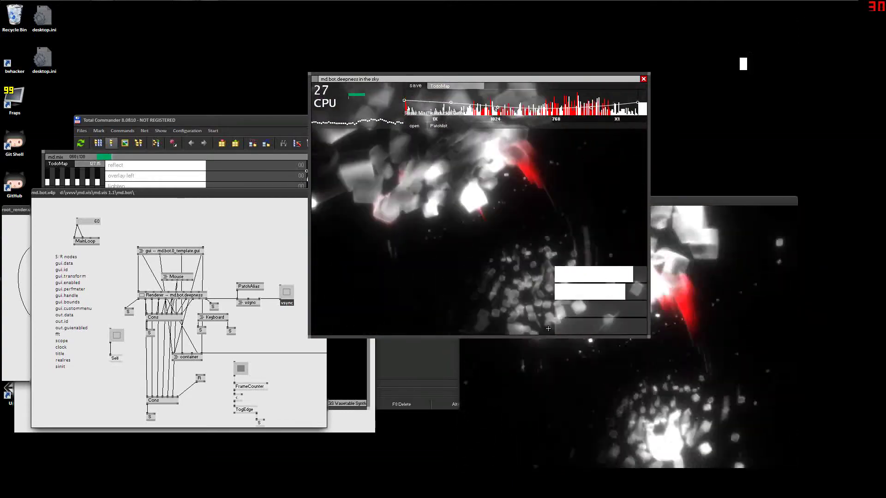
left_click(441, 86)
left_click(399, 237)
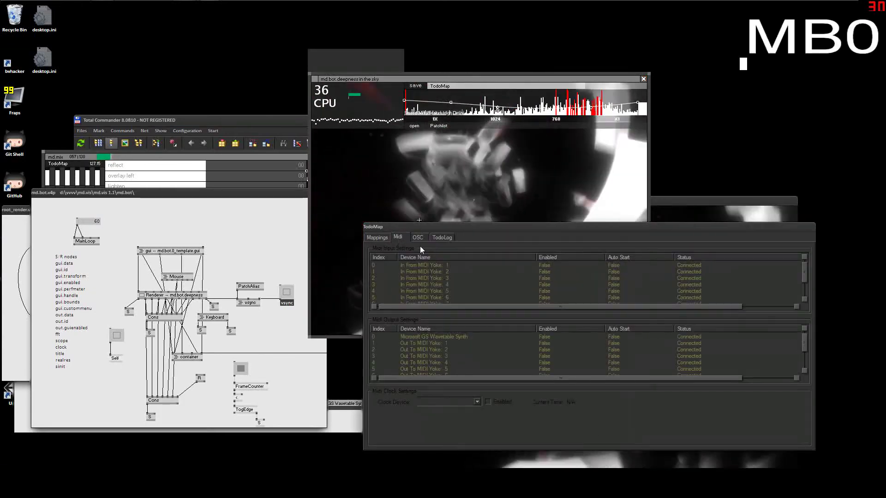
left_click(431, 297)
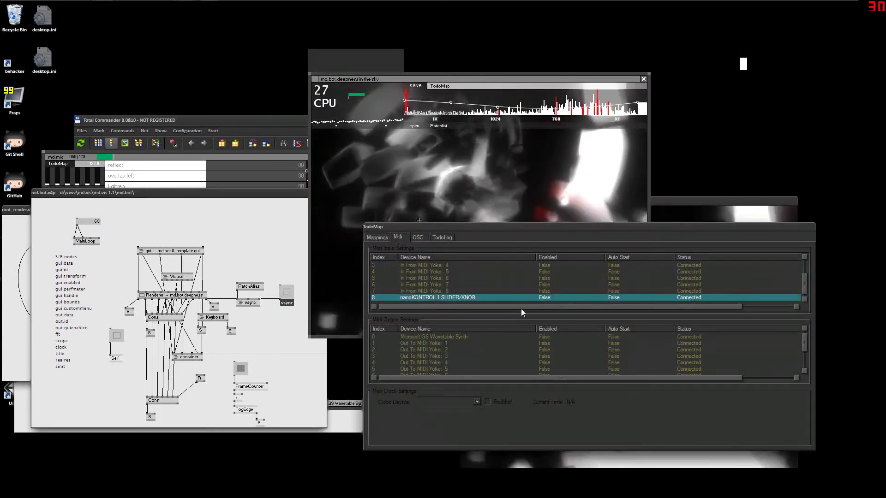
double_click(537, 298)
left_click(538, 297)
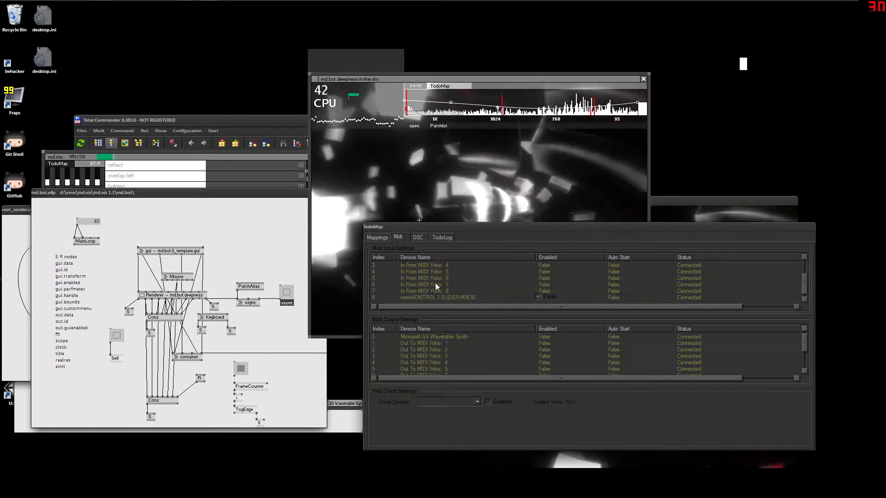
left_click(436, 284)
Step: Show the TodoMap variable mappings and select the add, wallphase and columnphase variables in turn to examine them
left_click(385, 239)
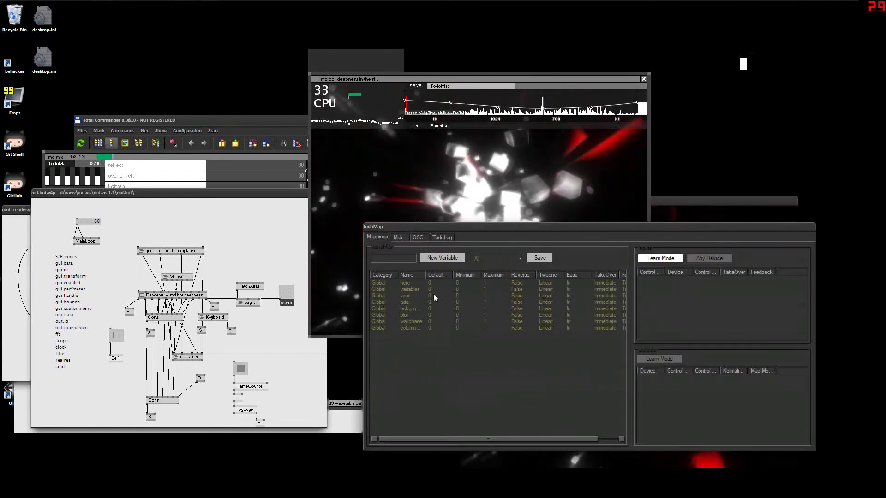
left_click(416, 303)
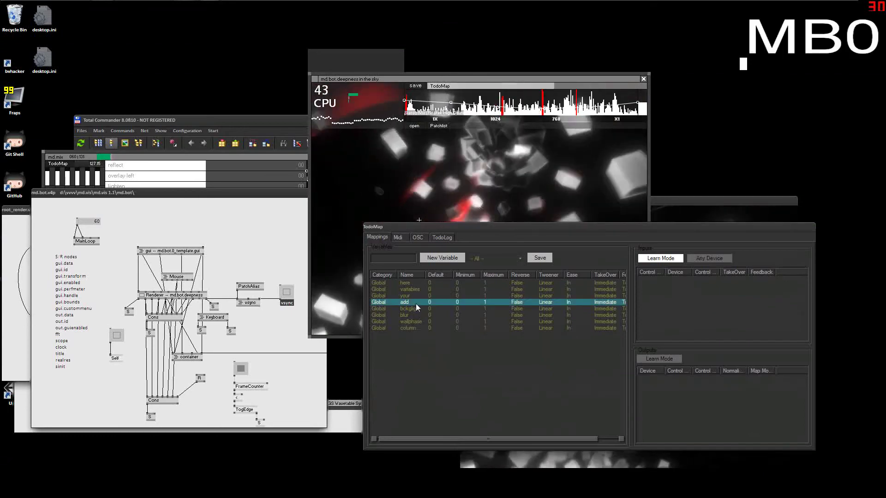
left_click(419, 321)
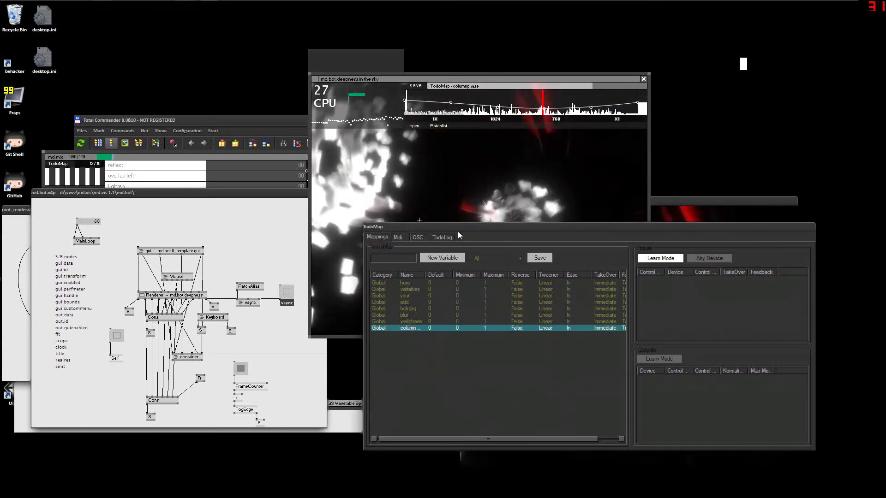
left_click(416, 329)
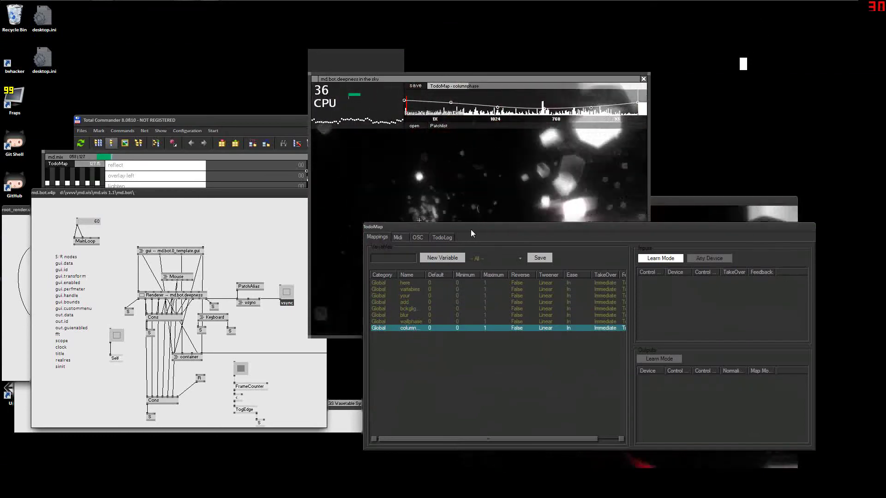
left_click(413, 308)
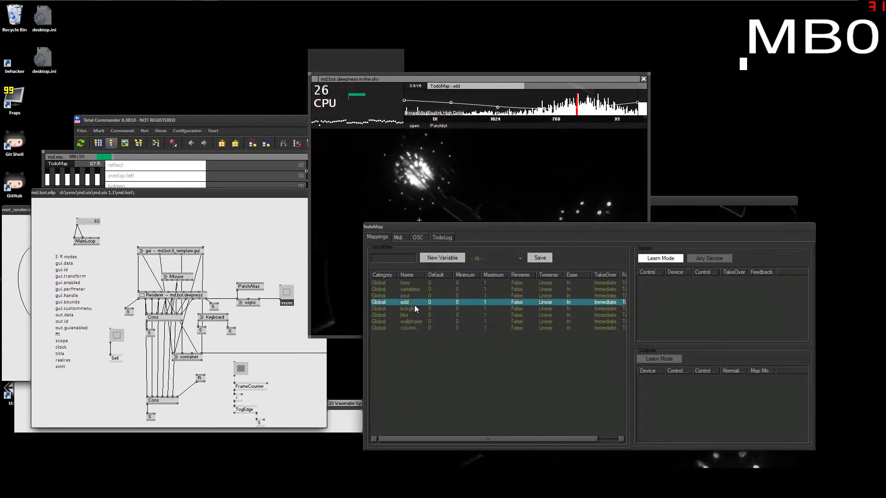
left_click(413, 328)
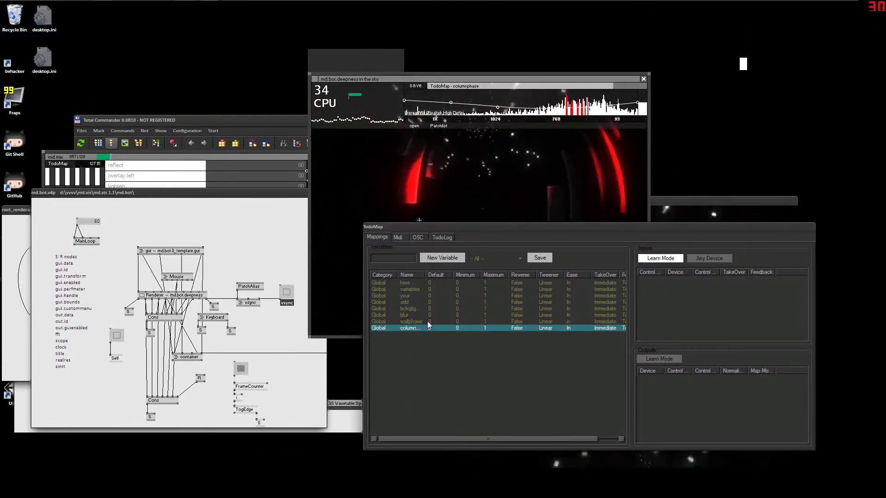
left_click(419, 322)
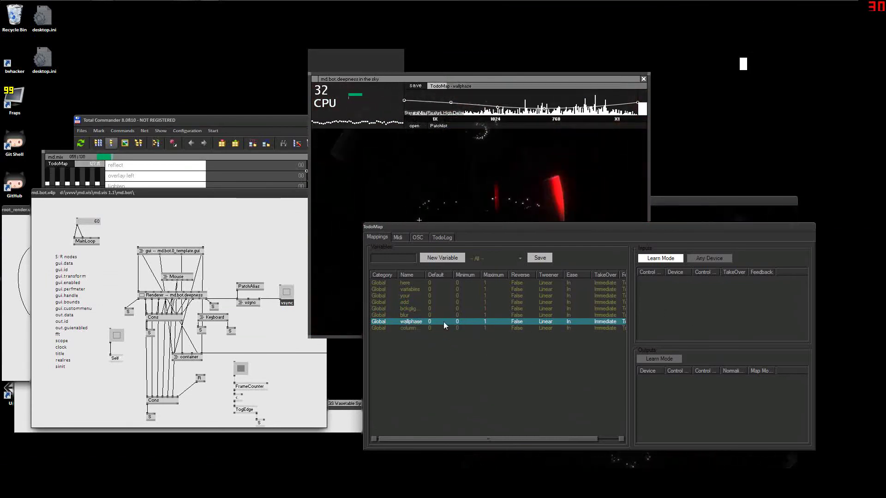
Step: Learn a MIDI input for the bckglightness variable, turn learn mode off, and close TodoMap
left_click(414, 308)
left_click(674, 261)
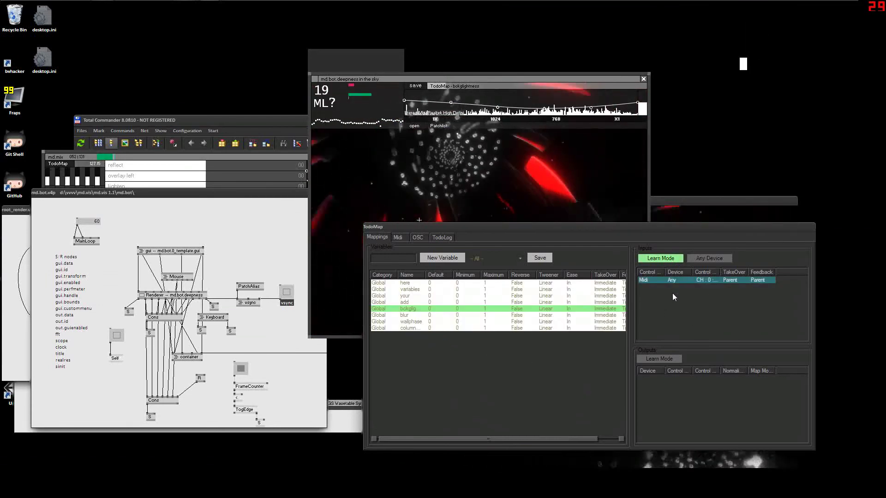
left_click(663, 260)
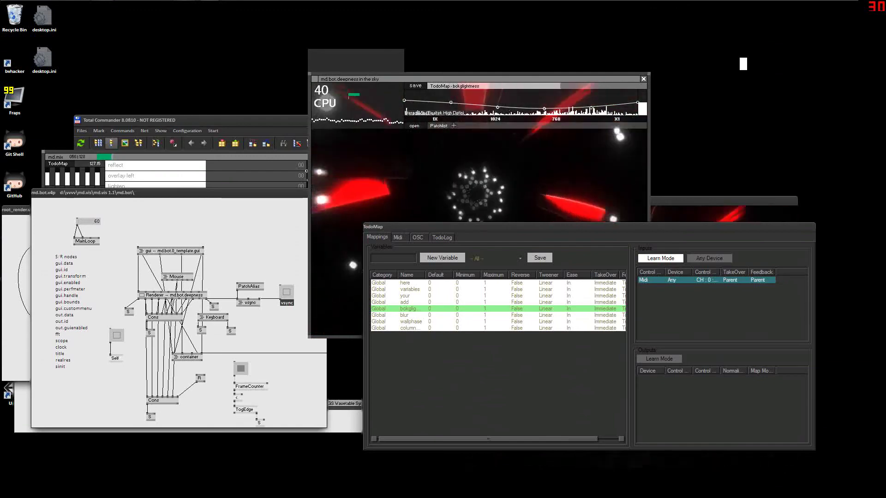
left_click(475, 87)
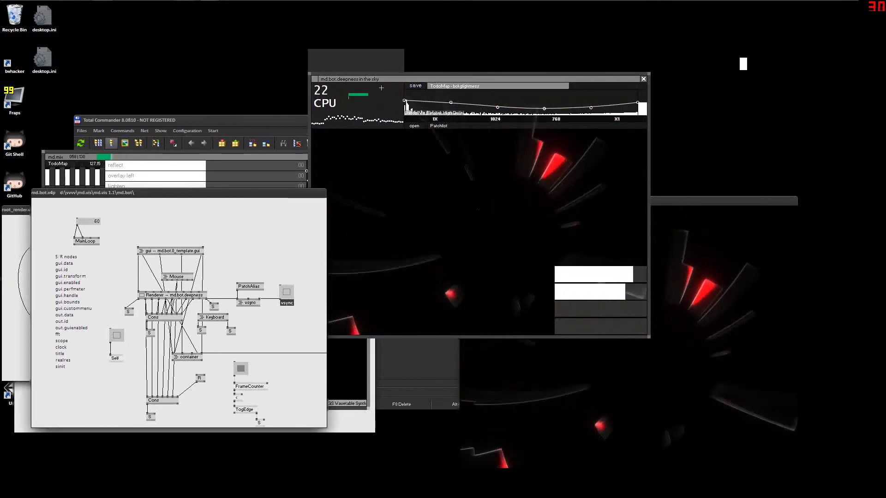
Step: Bring the md.mix window forward, move it up, and assign the BlurFlow effect to slot 0.A
left_click_drag(262, 156, 271, 96)
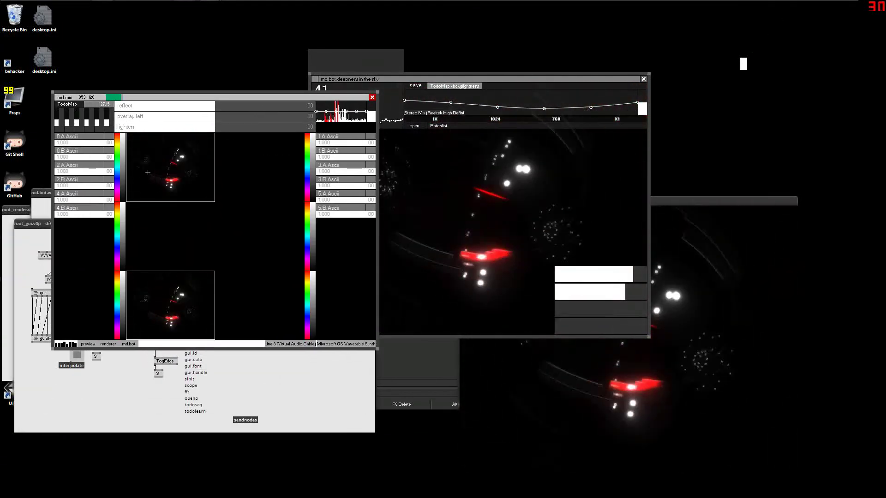
left_click(82, 137)
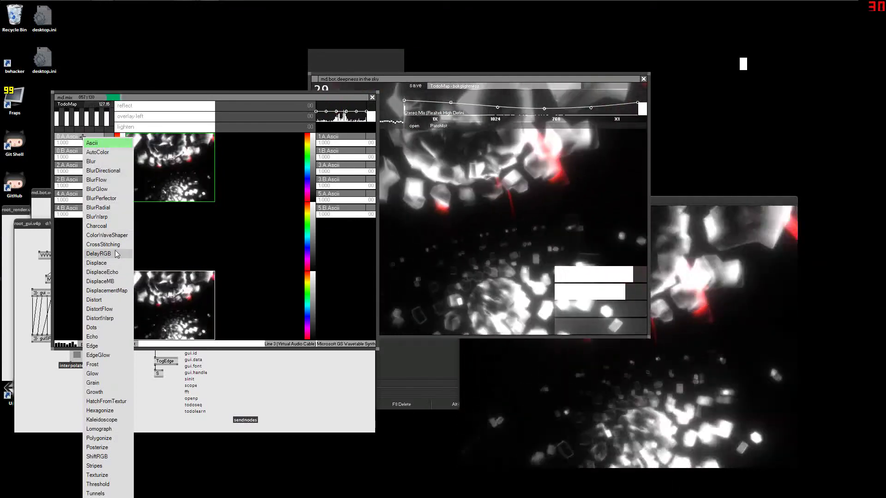
left_click(97, 180)
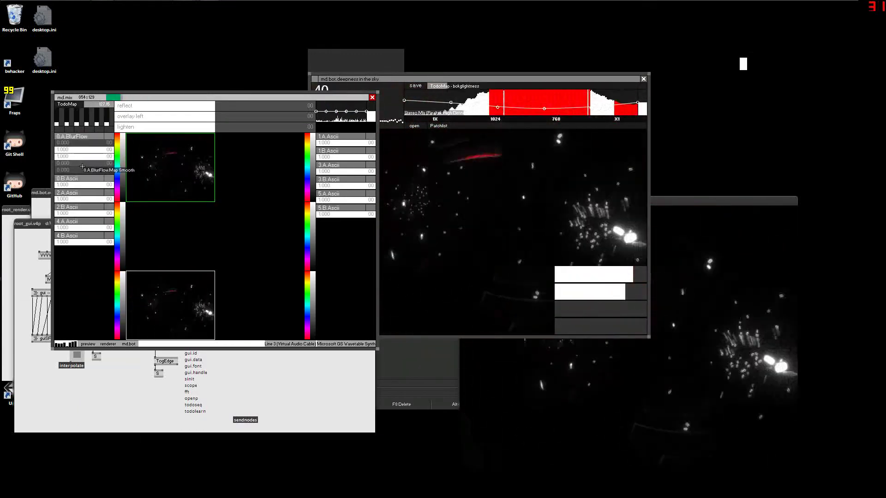
Step: Try the first BlurFlow parameter of slot 0.A at different values, including 0.500 and 1.000, and return it to 0.000
left_click_drag(85, 143, 91, 144)
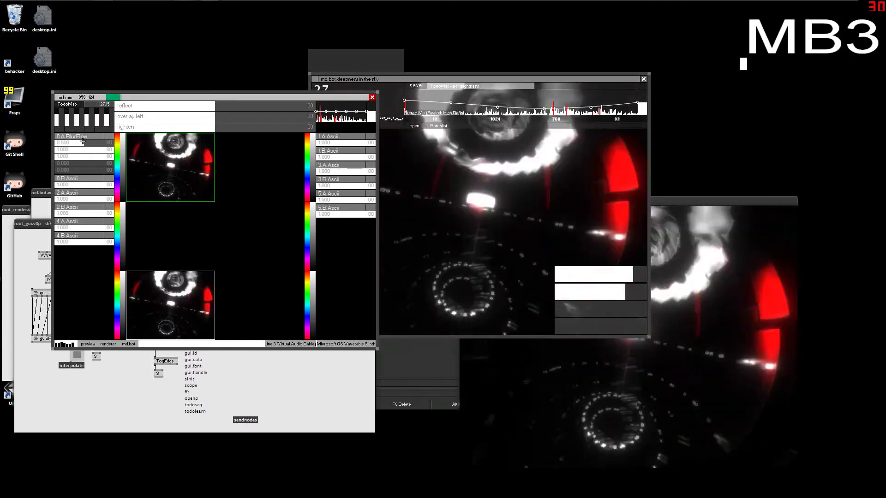
key("ctrl")
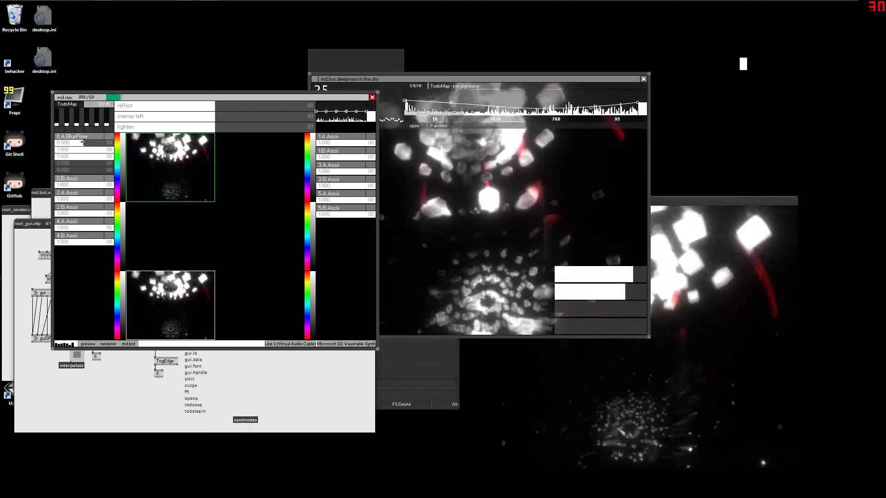
middle_click(83, 141)
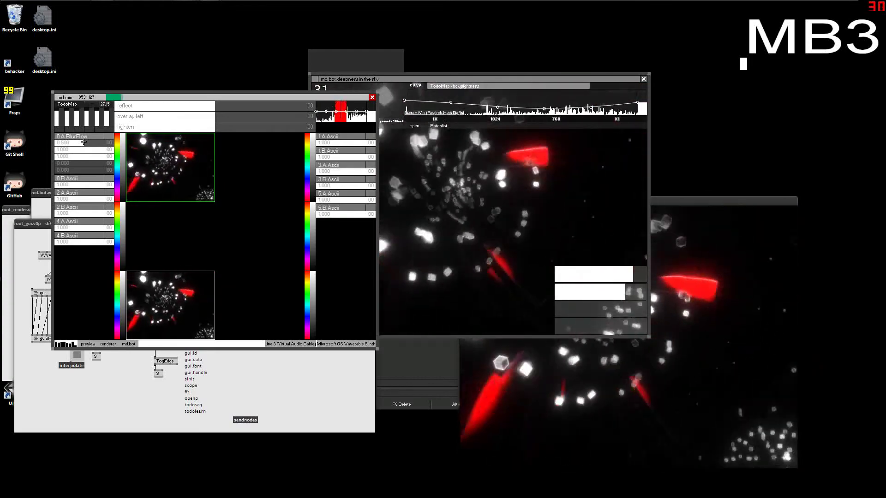
double_click(83, 142)
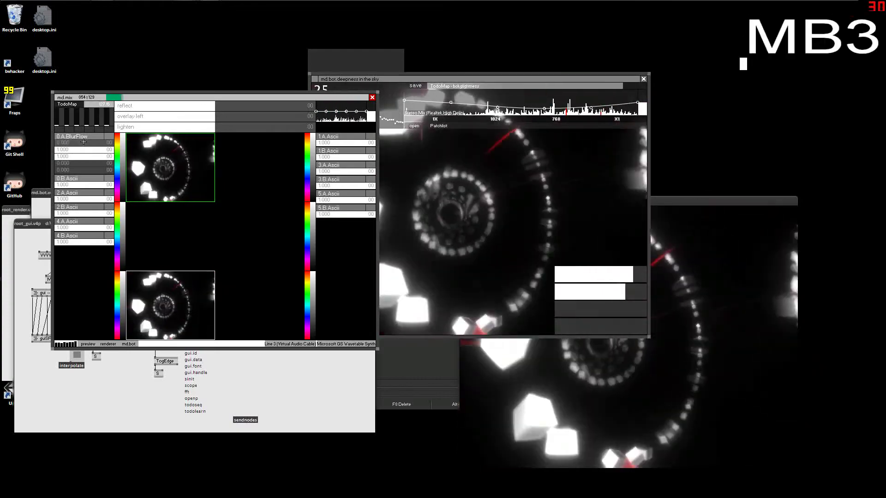
right_click(84, 141)
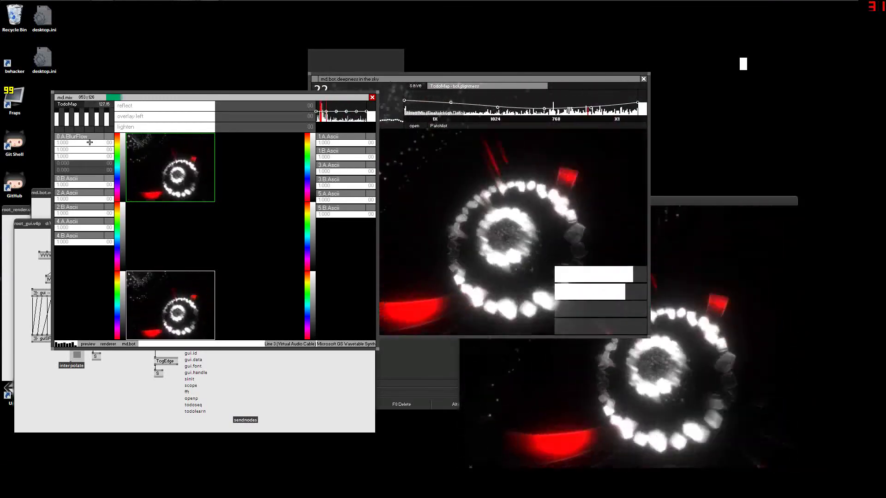
left_click_drag(89, 143, 81, 143)
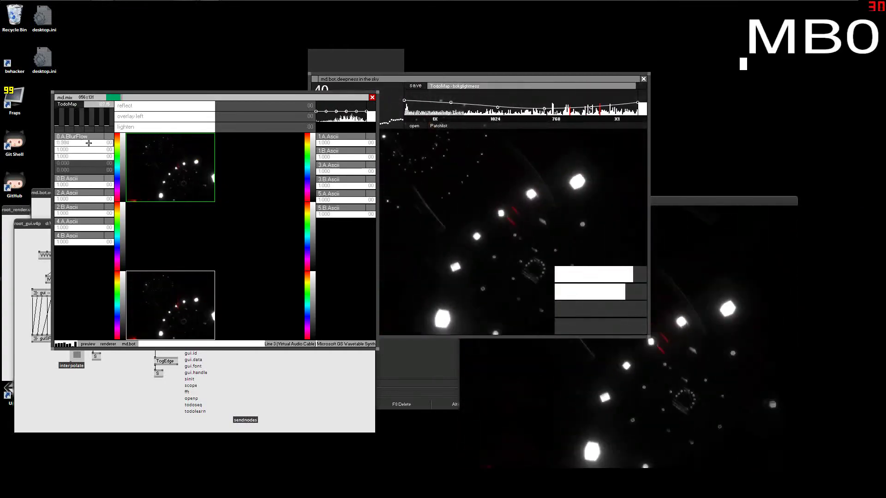
right_click(90, 143)
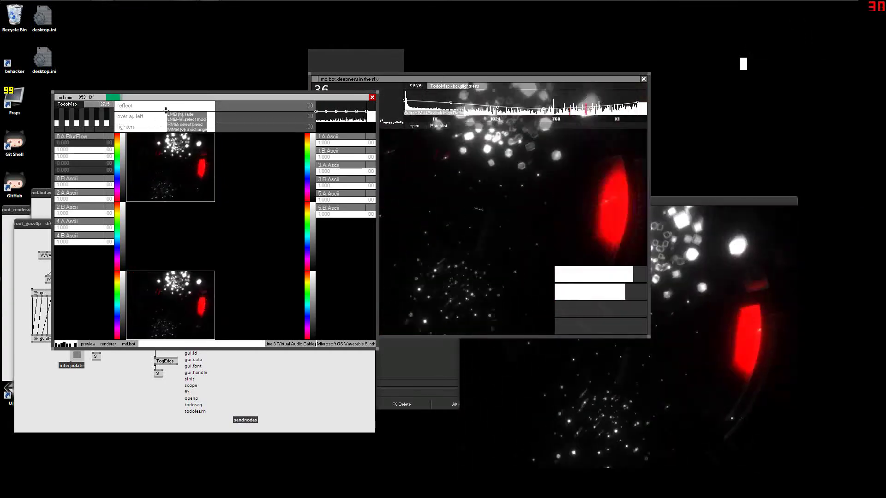
Step: Set the uppermost blend mode in md.mix to negation and try out its fader
right_click(170, 108)
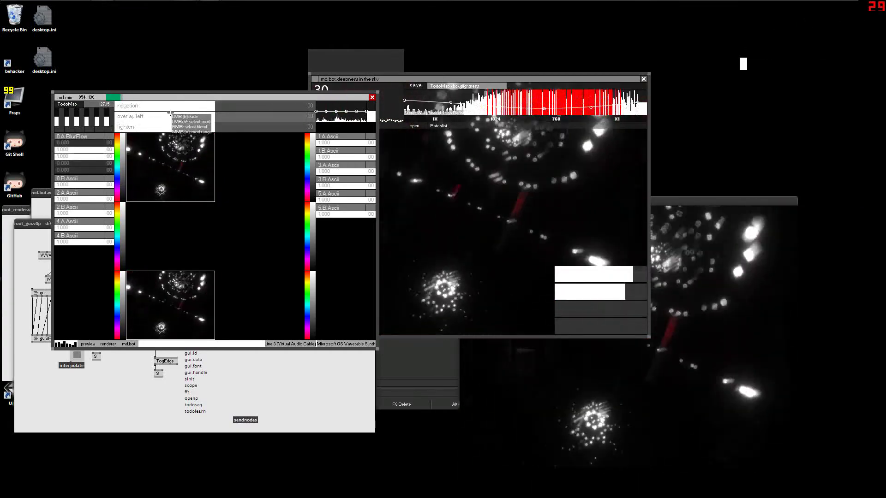
left_click_drag(172, 107, 182, 107)
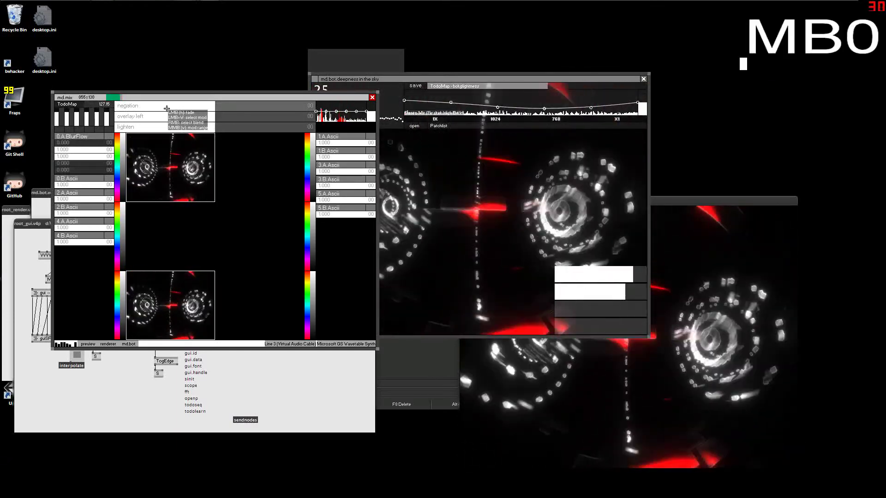
left_click(163, 103)
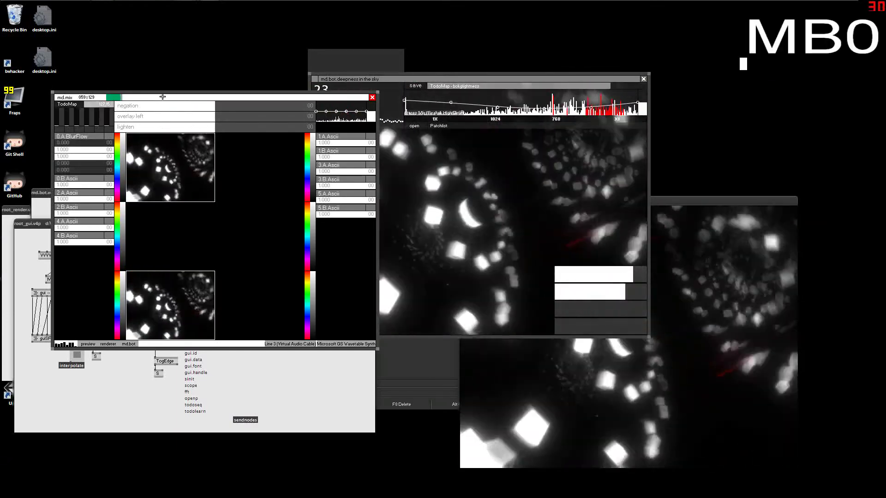
left_click_drag(161, 102, 162, 99)
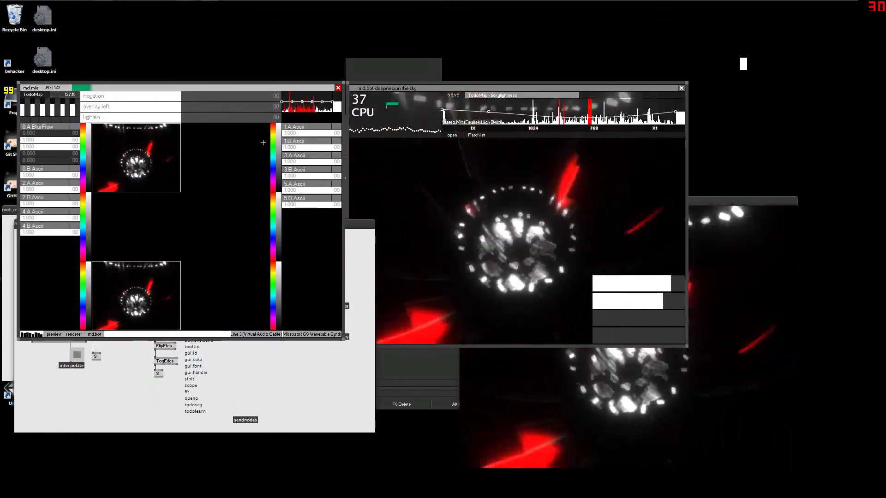
Step: Inspect the md.bot container patch and its S (EX9.Texture Sharing OSC) module, close both, and bring the md.mix window forward
left_click(367, 312)
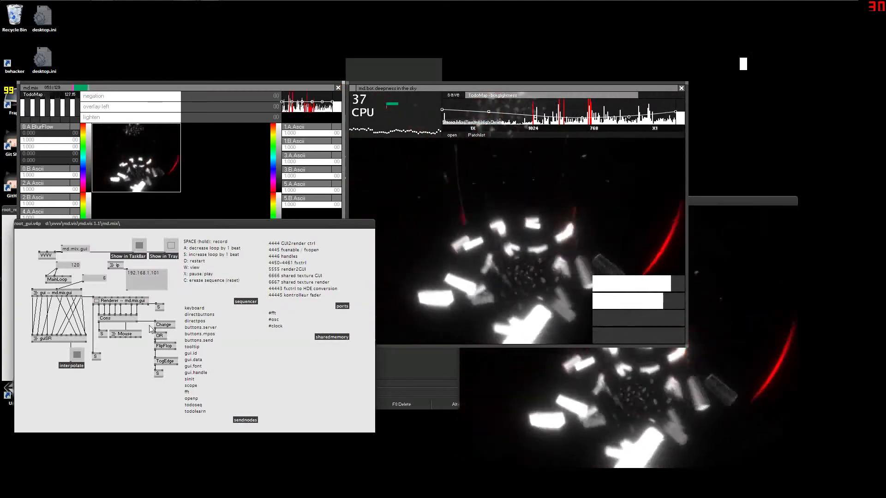
left_click(385, 219)
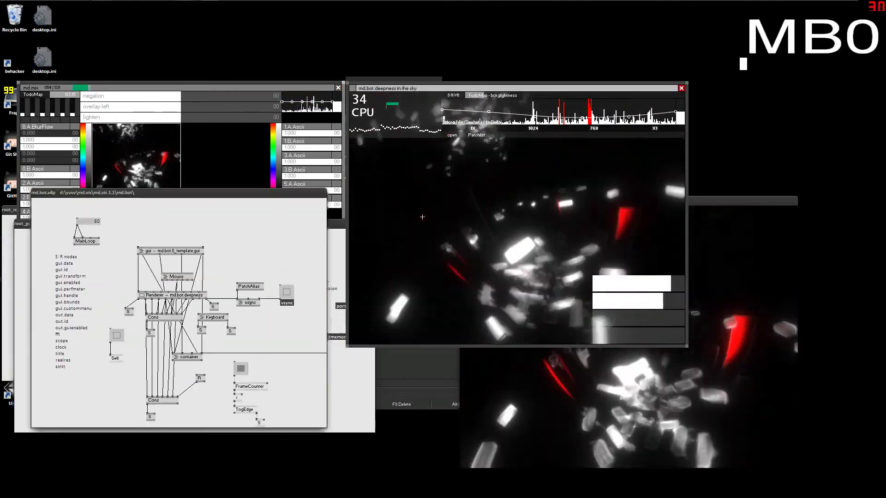
right_click(188, 357)
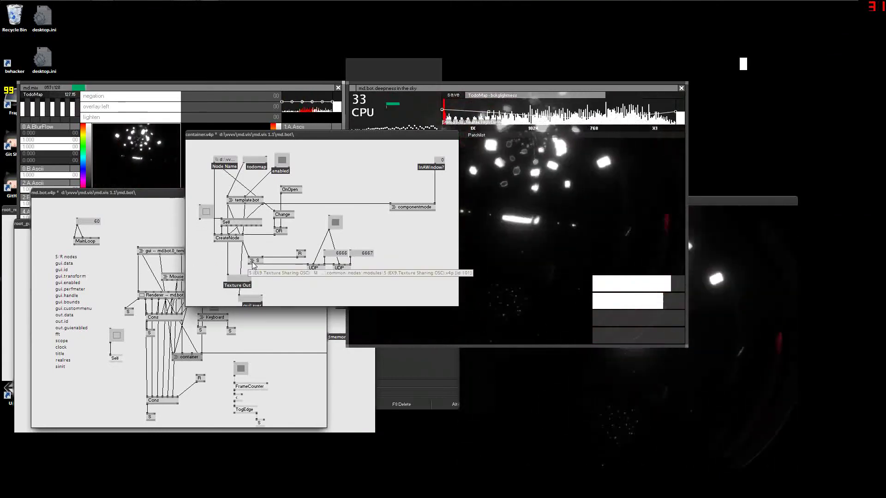
right_click(252, 262)
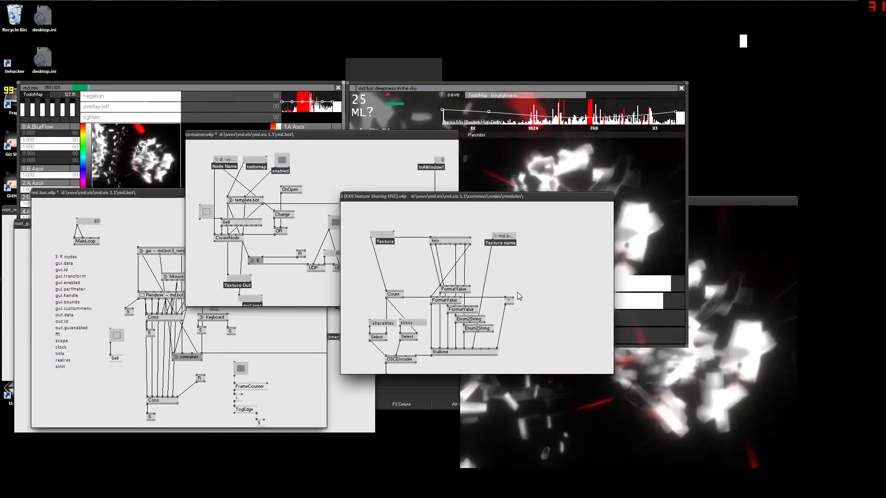
right_click(258, 261)
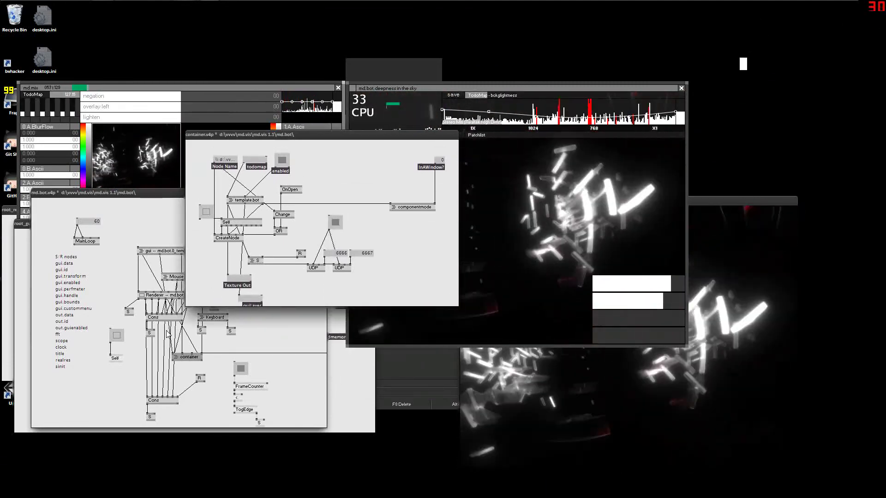
right_click(191, 357)
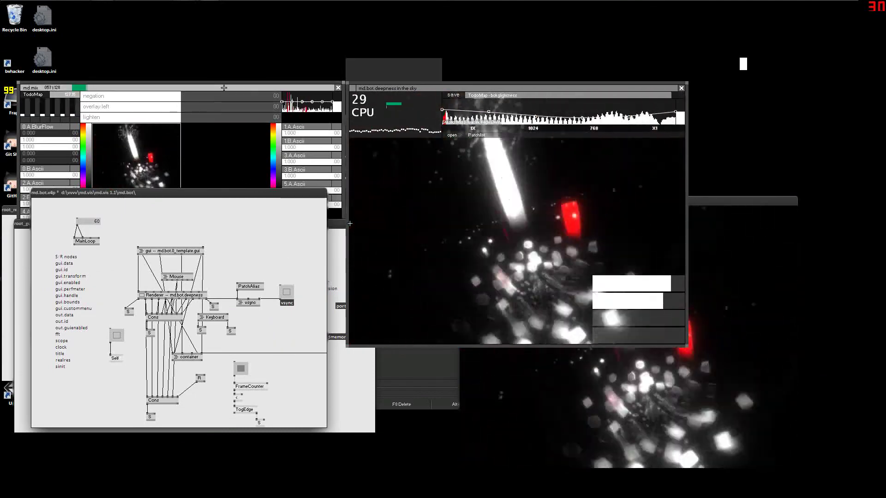
left_click_drag(223, 87, 245, 89)
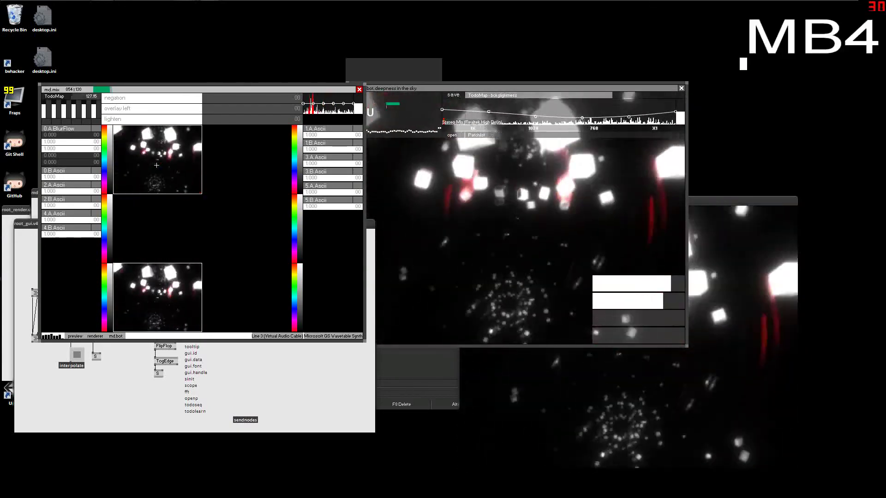
Step: Try the colour strips of the uppermost layer in md.mix, then uncover the DirectX Renderer beside the mixer with md.mix back in focus
key("space")
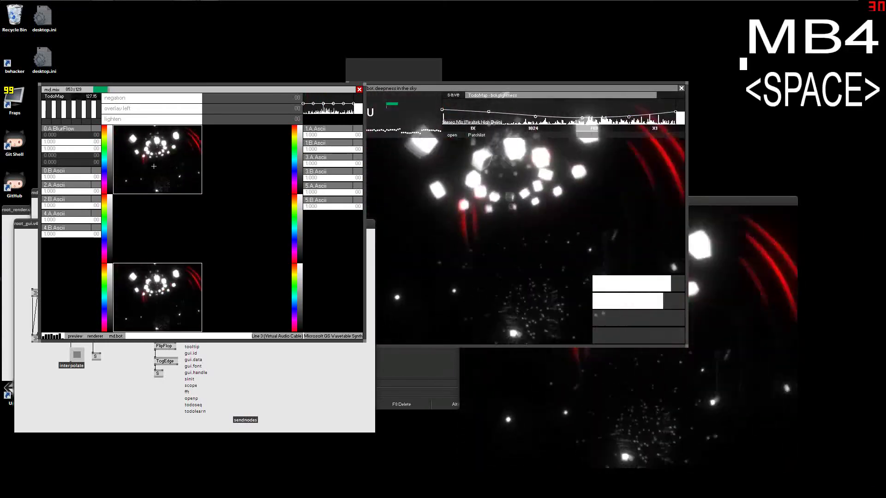
left_click(194, 172)
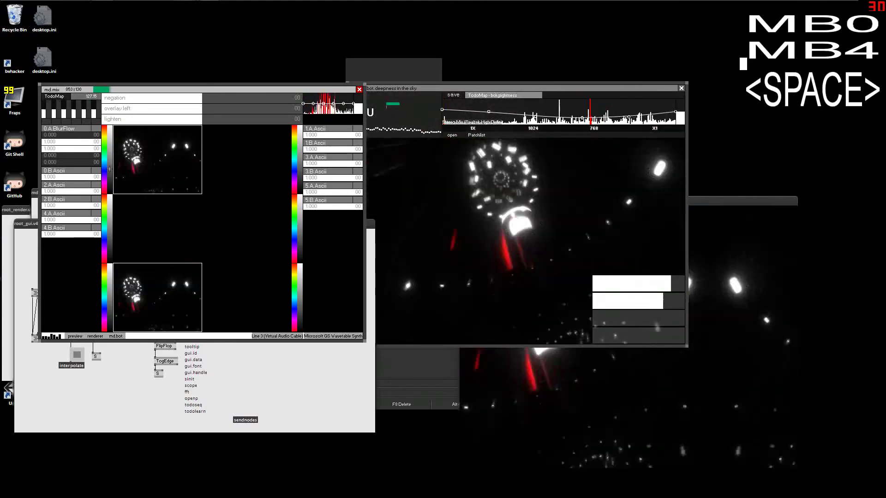
left_click(87, 170)
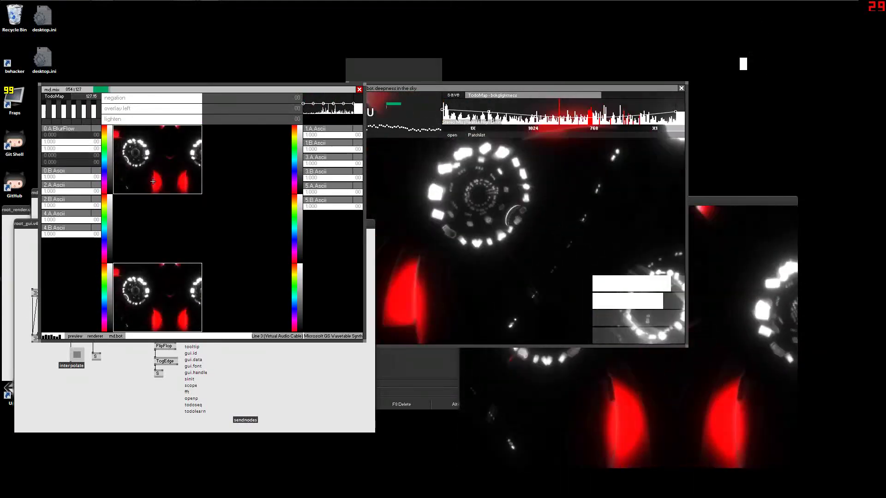
left_click(608, 360)
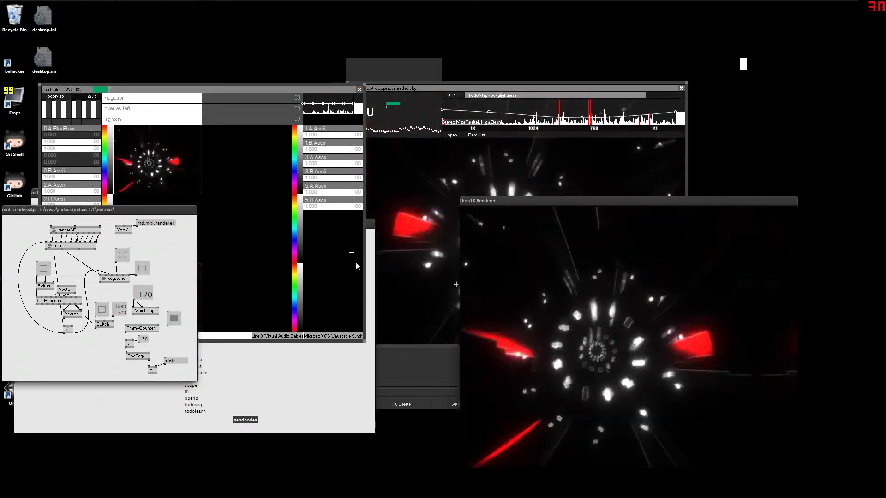
left_click(108, 171)
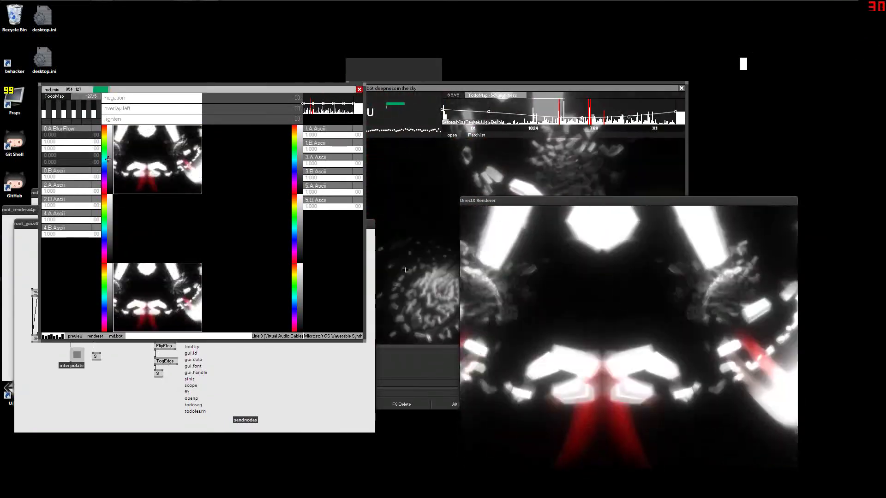
Step: Shift the hue strip of the uppermost md.mix layer to several positions and compare the recoloured output in the DirectX Renderer
key("ctrl")
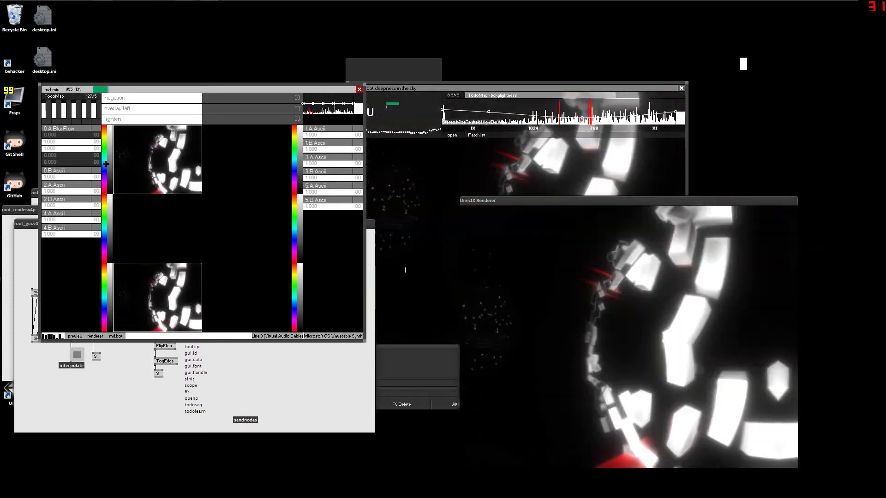
key("space")
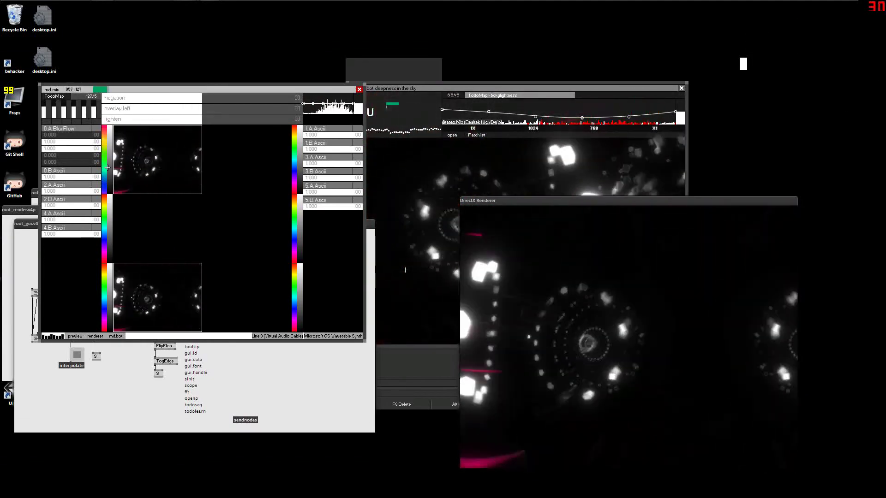
key("space")
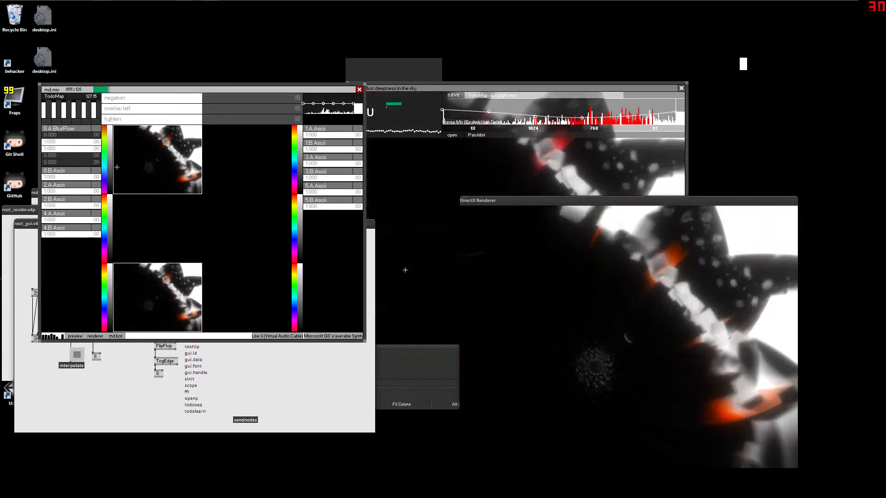
key("space")
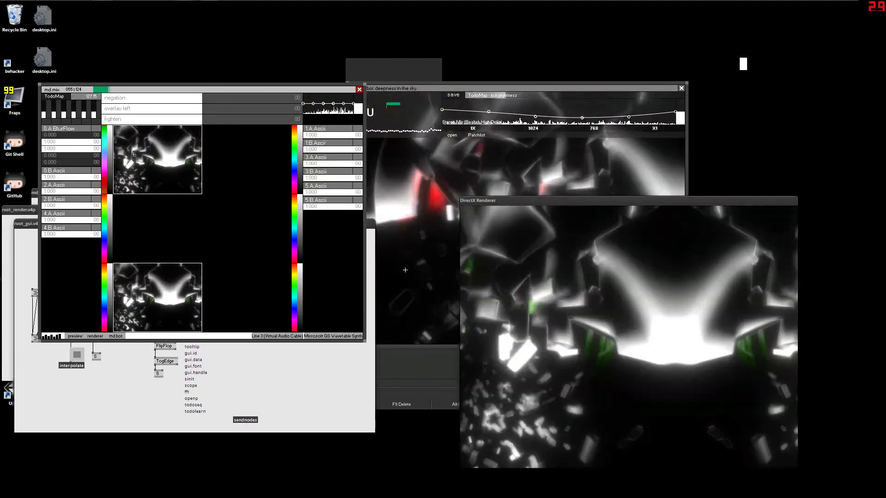
key("space")
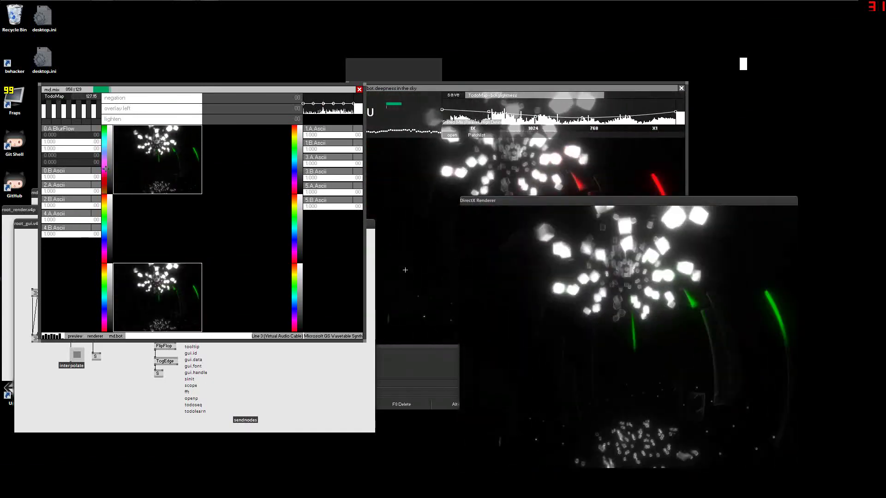
key("space")
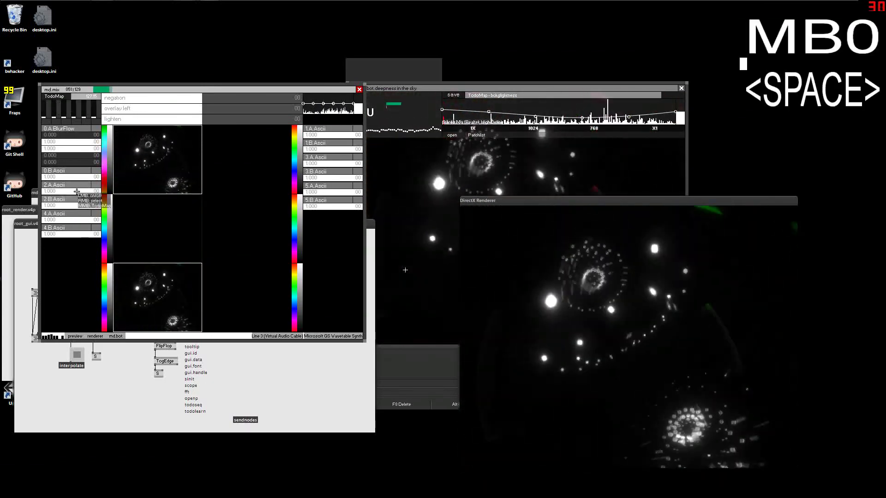
key("space")
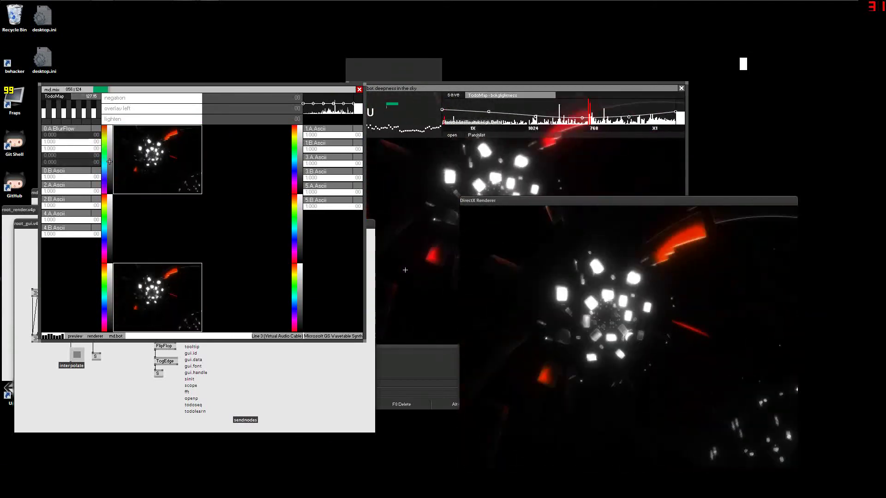
Step: Try out the hue modulation of the uppermost md.mix layer
key("c")
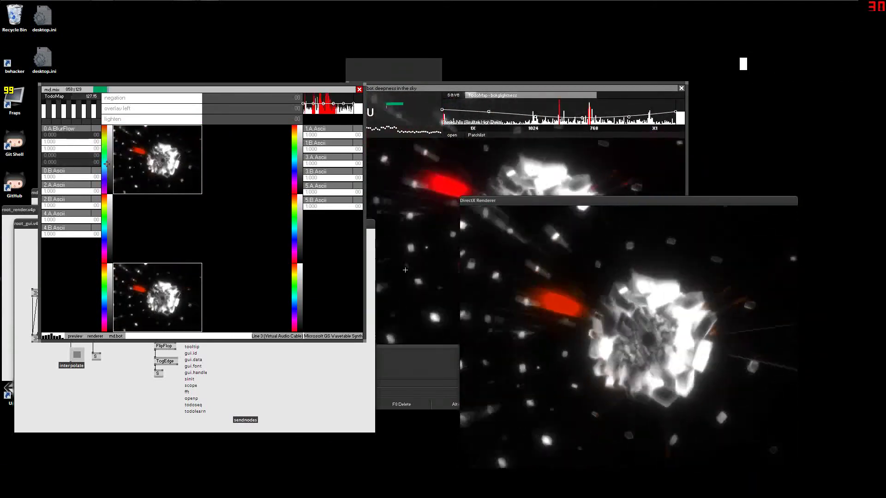
double_click(113, 164)
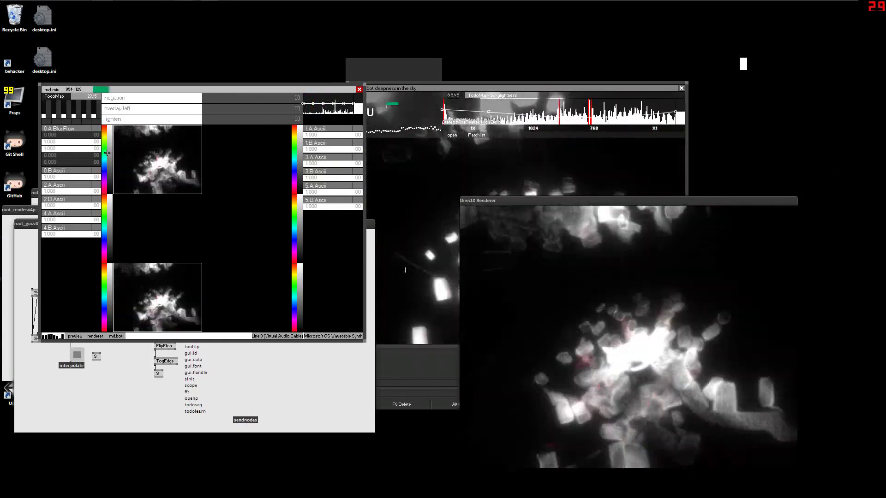
left_click(107, 153)
key("space")
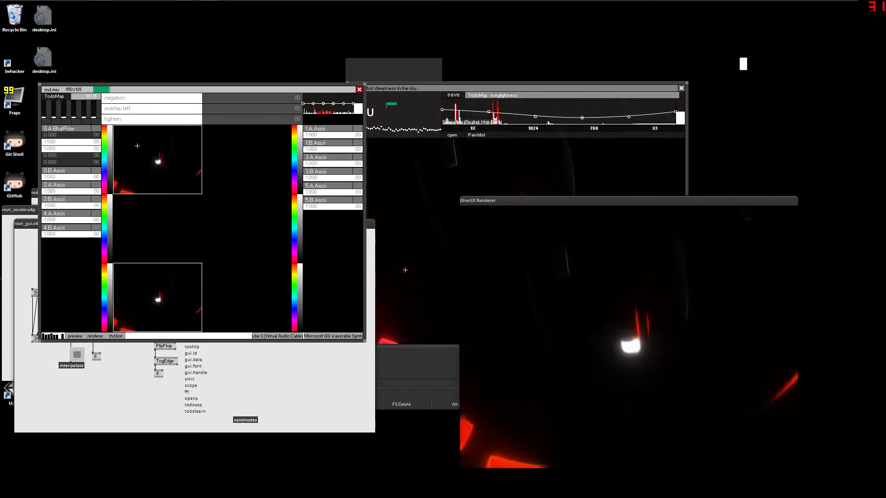
Step: Reposition the md.mix window, bring the md.bot.deepness in the sky window in front, and shift it slightly to uncover its resolution settings
left_click_drag(194, 91, 186, 136)
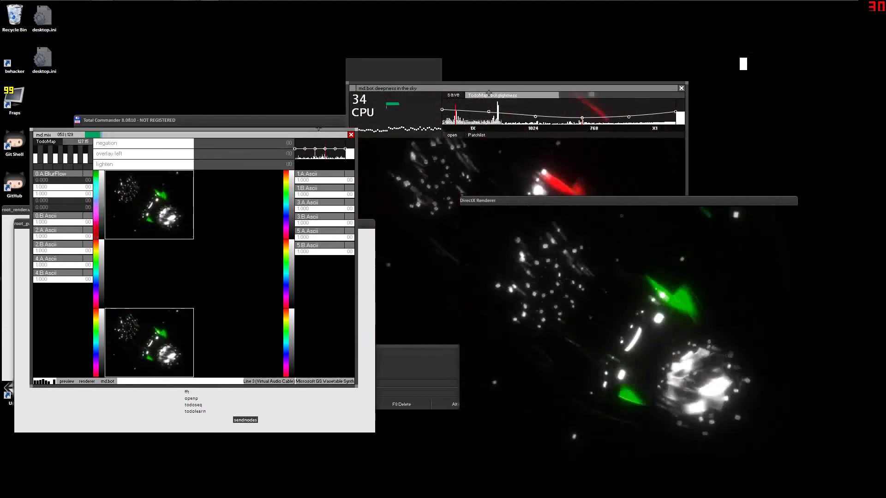
left_click(489, 96)
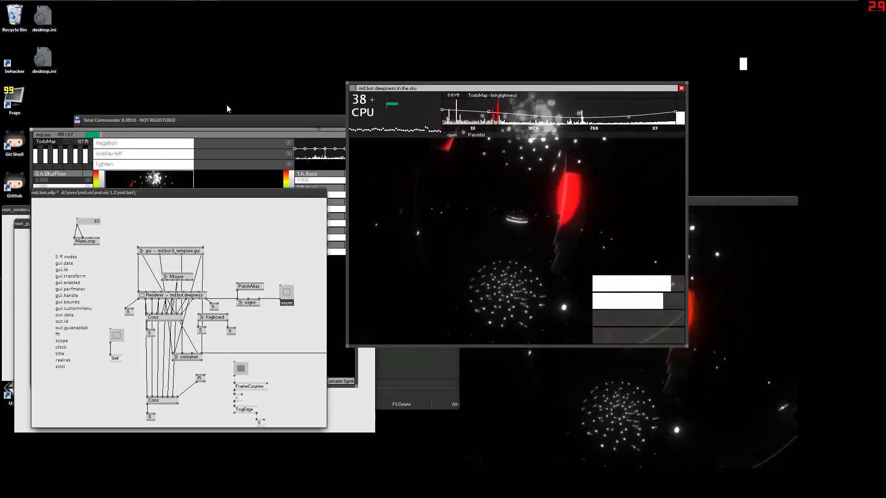
left_click_drag(319, 134, 317, 102)
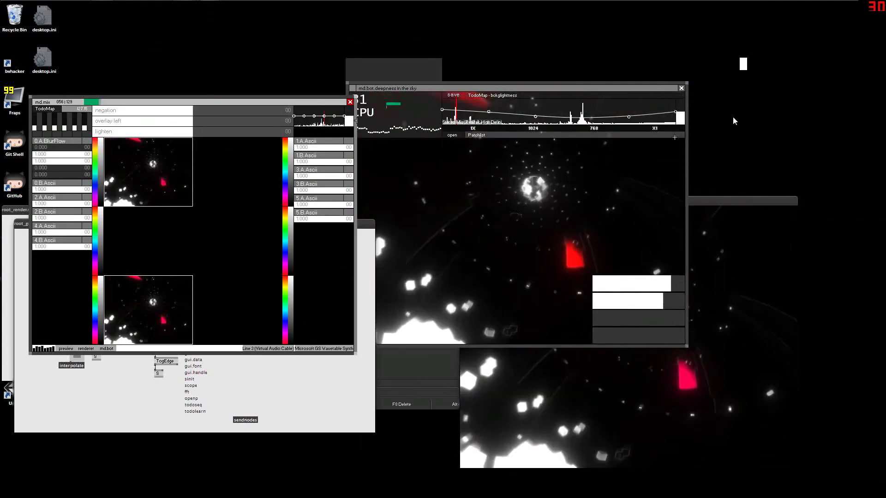
left_click(674, 137)
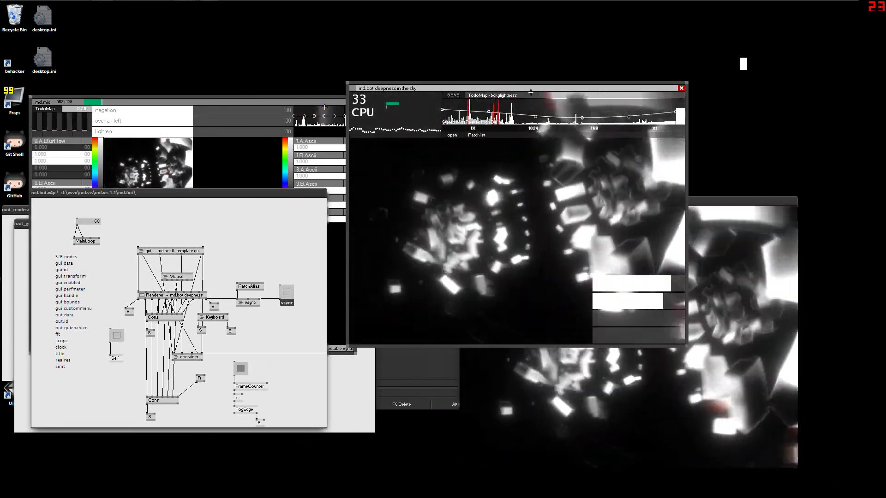
left_click_drag(529, 88, 546, 87)
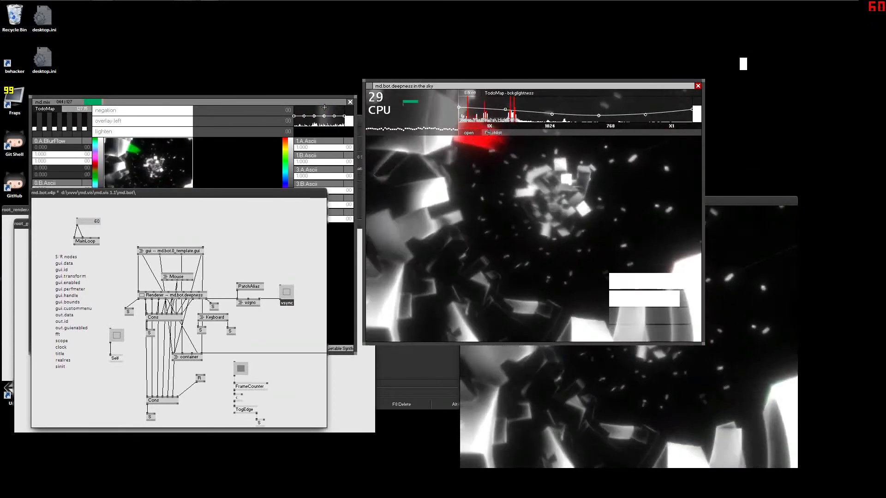
Step: Try the 2X resolution multiplier in md.bot and return it to 1X
left_click(489, 128)
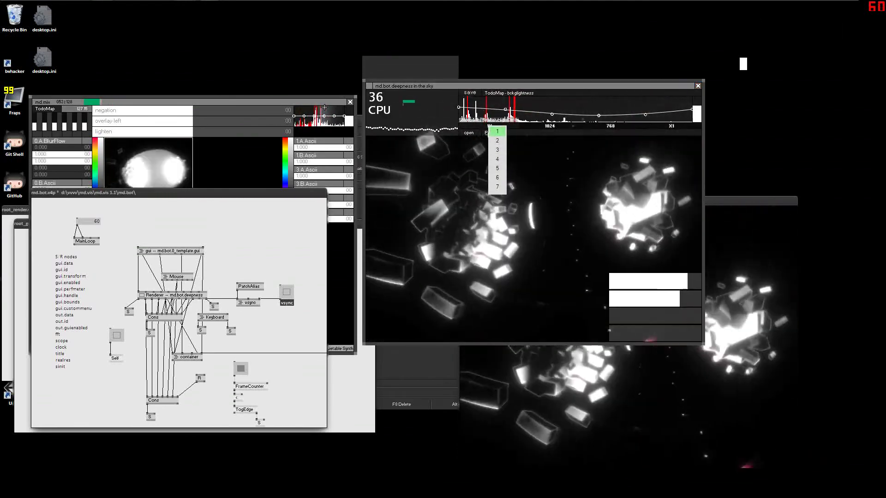
left_click(498, 132)
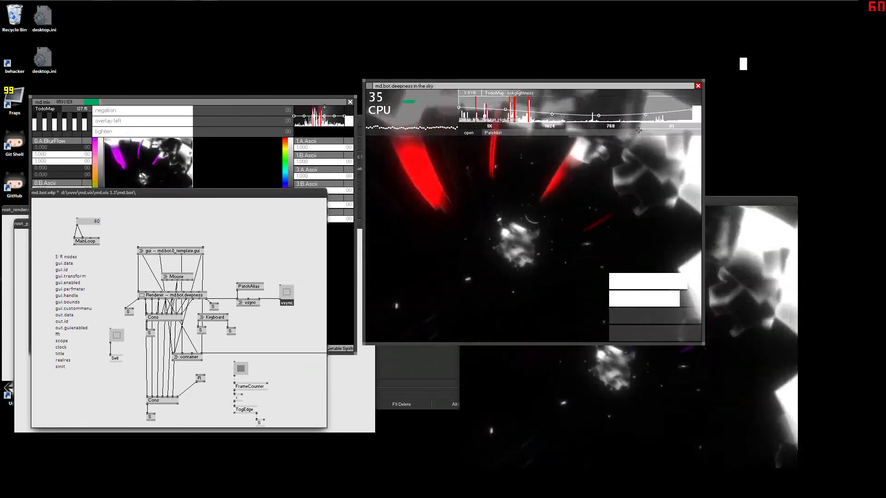
left_click(491, 128)
left_click(497, 137)
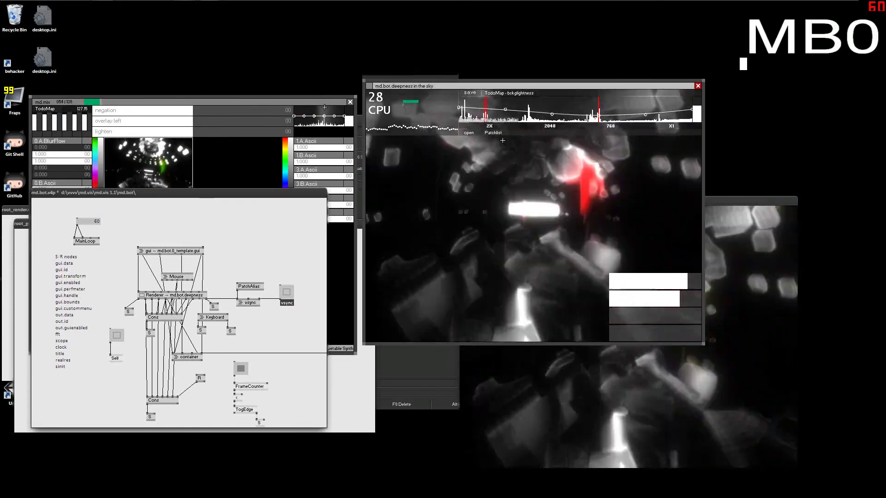
left_click(490, 127)
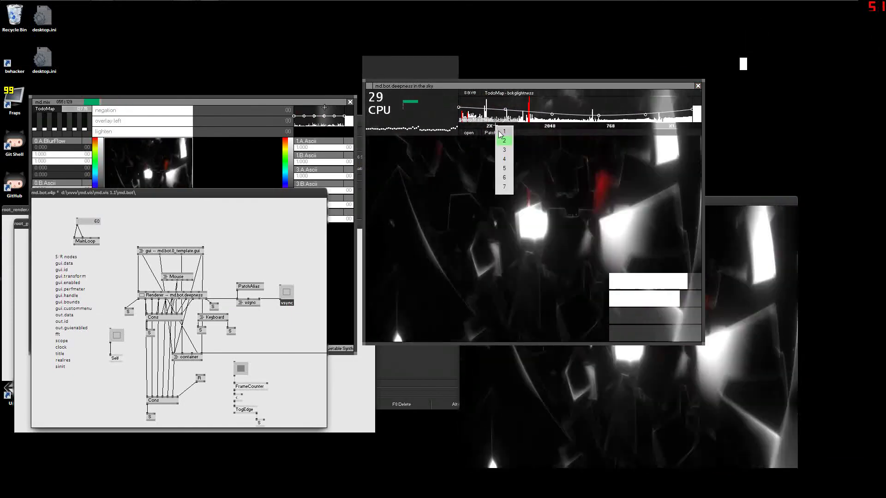
left_click(499, 132)
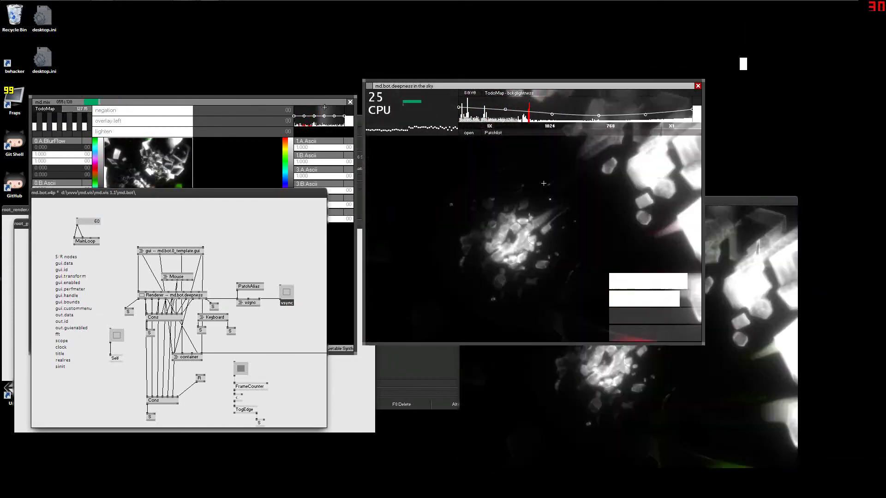
left_click(525, 209)
key("p")
right_click(524, 210)
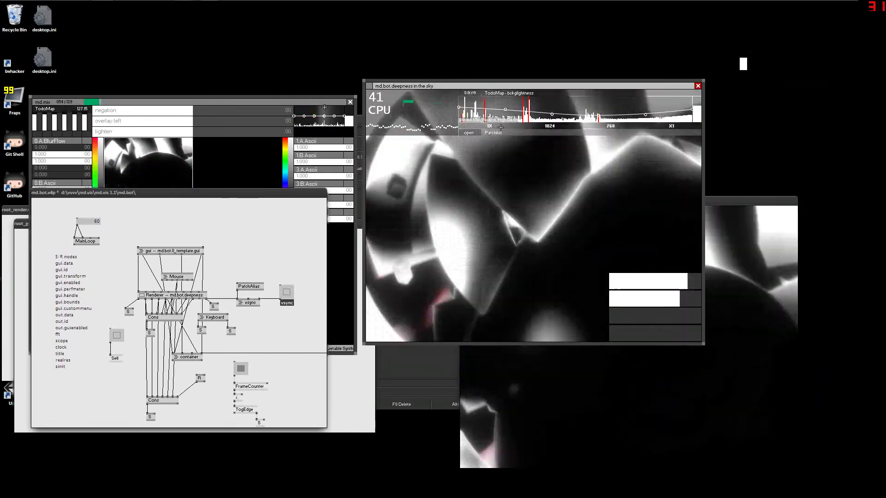
Step: Move the md.bot window beside the DirectX Renderer, compare the 2X and 3X resolution multipliers, and return to 1X
left_click_drag(578, 79, 356, 135)
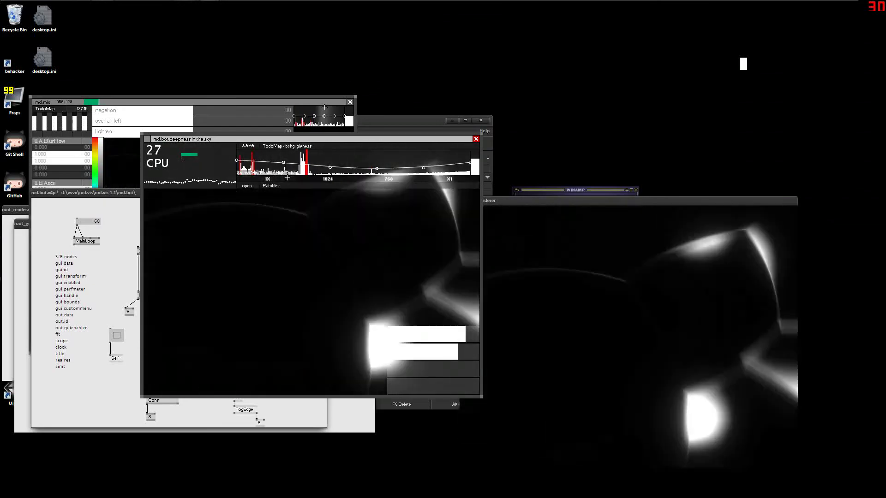
left_click_drag(288, 180, 295, 194)
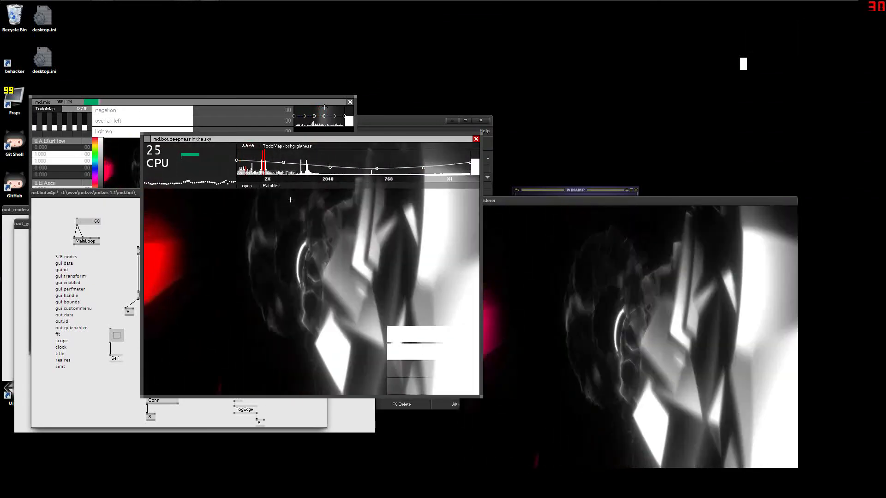
left_click(279, 177)
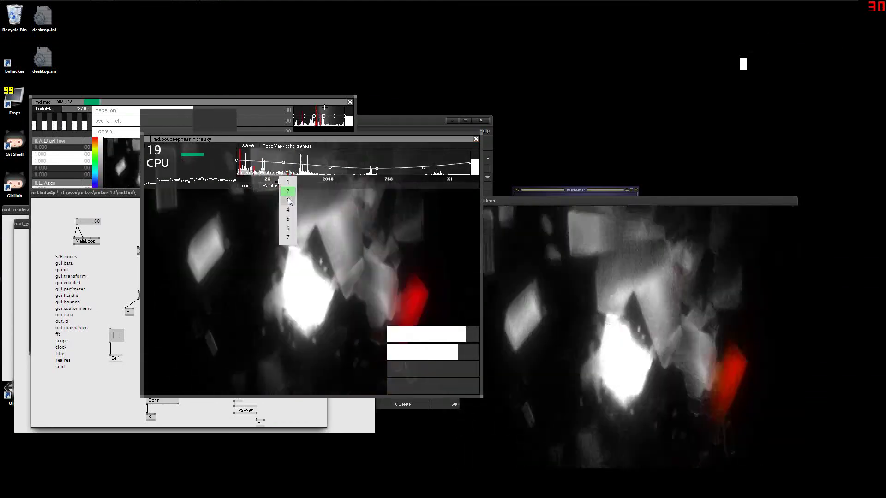
left_click(288, 201)
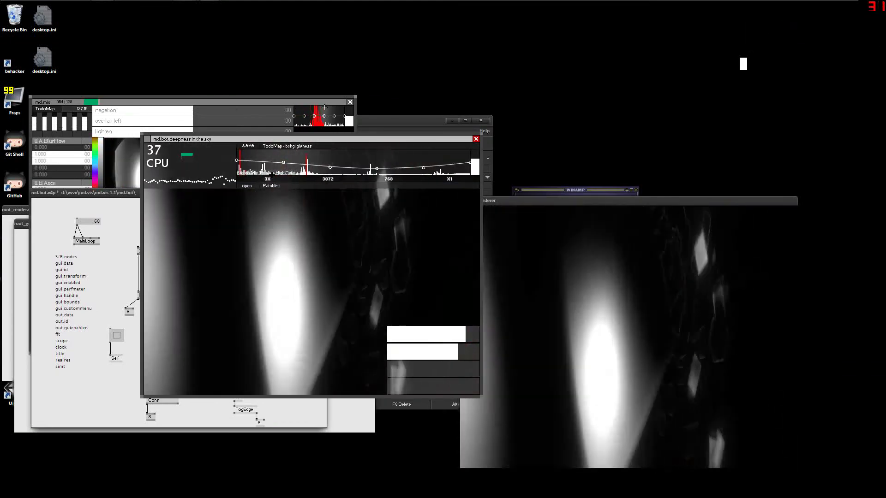
left_click(272, 178)
left_click(281, 187)
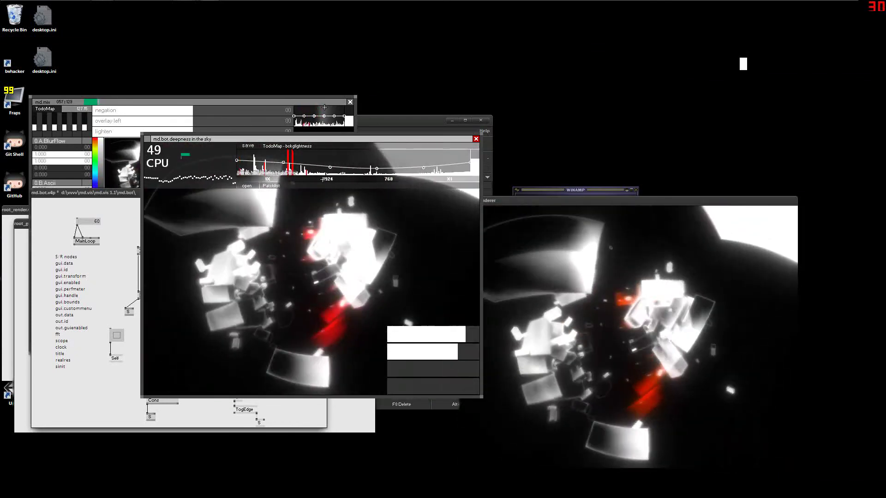
Step: Look through the render width options of md.bot, from 512 to 1280, and leave the width at 1024
left_click(325, 179)
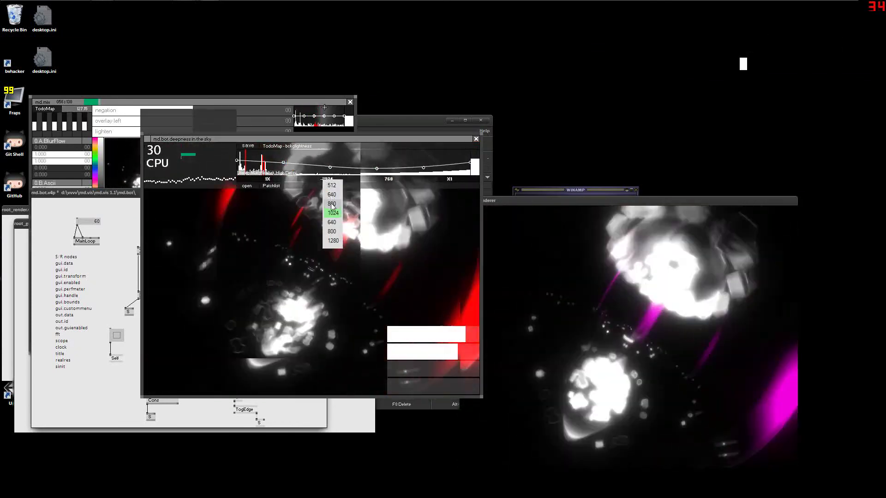
left_click(315, 178)
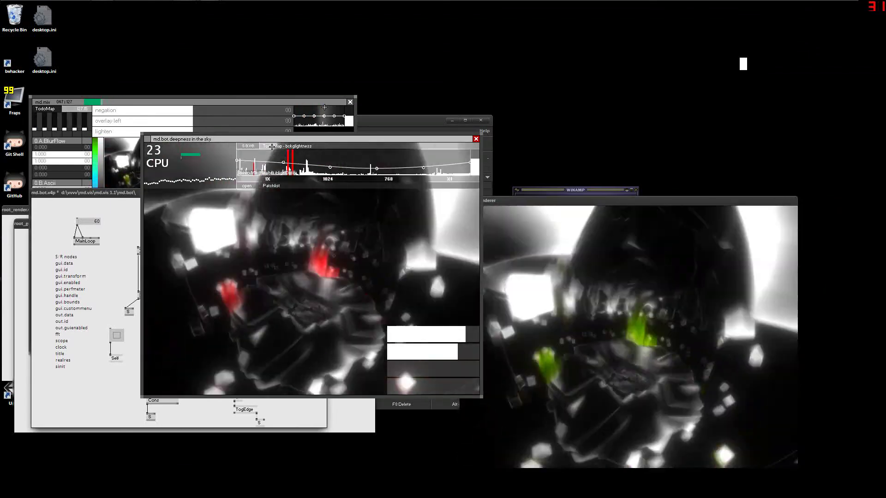
Step: Move the md.bot window away from its patch, then bring the md.mix window in front and reposition it beside md.bot
left_click_drag(255, 140, 421, 128)
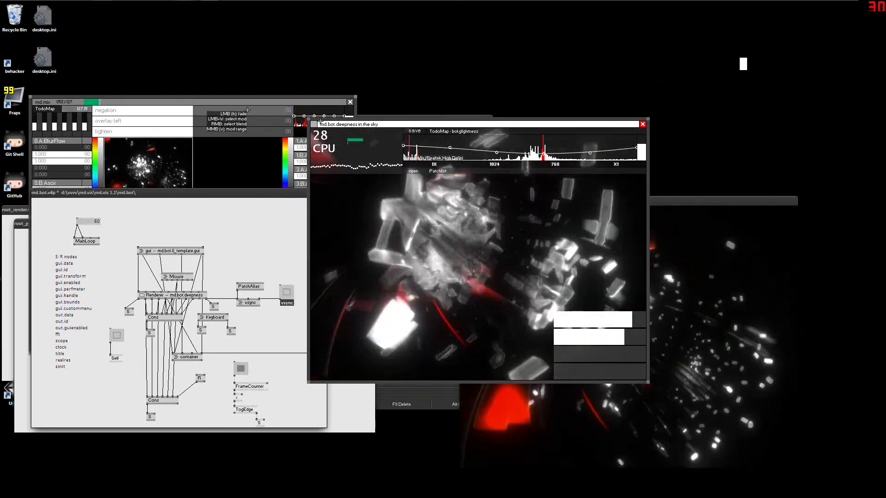
left_click(243, 105)
left_click_drag(243, 106, 160, 125)
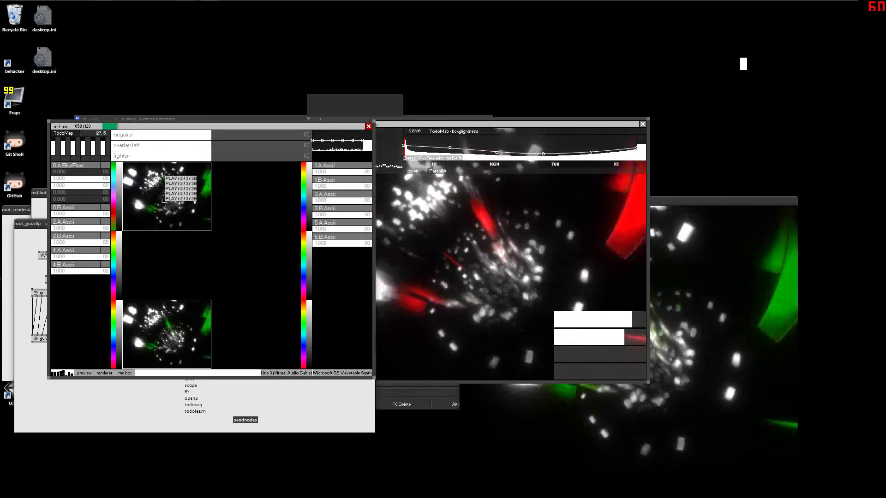
Step: Try the mouse and keyboard interaction over the md.mix preview and in the md.bot deepness in the sky scene
key("ctrl")
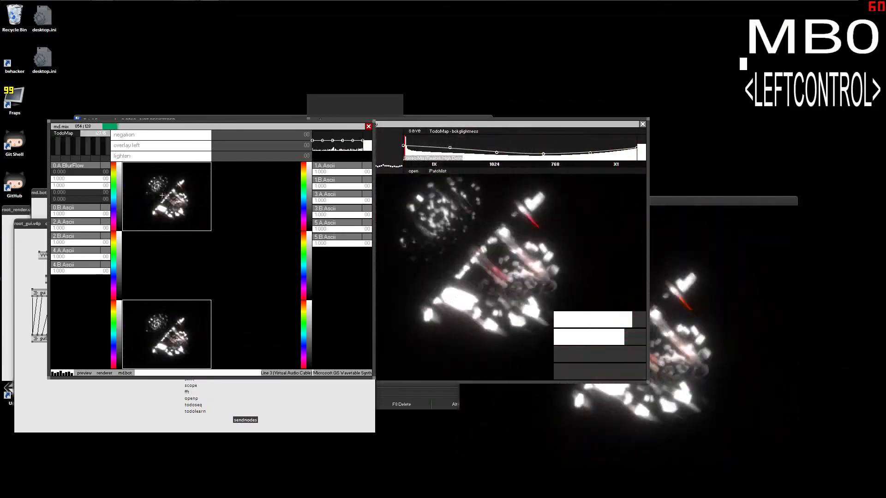
key("ctrl+space")
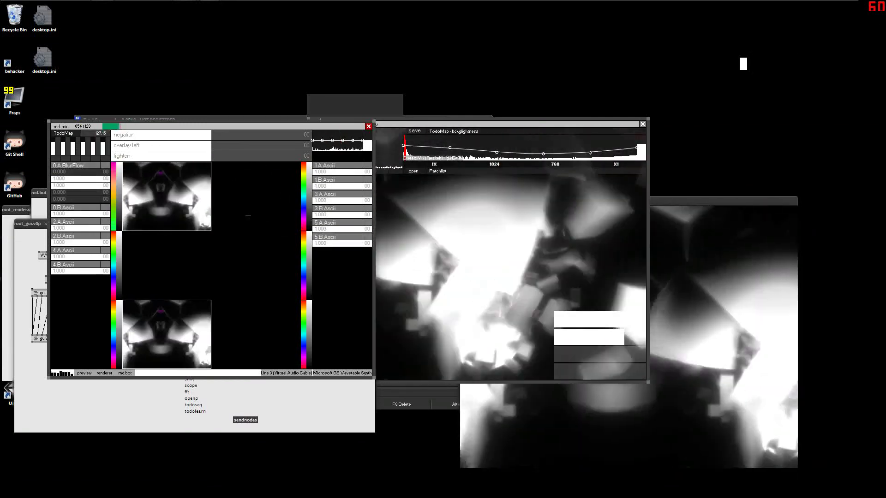
left_click(518, 238)
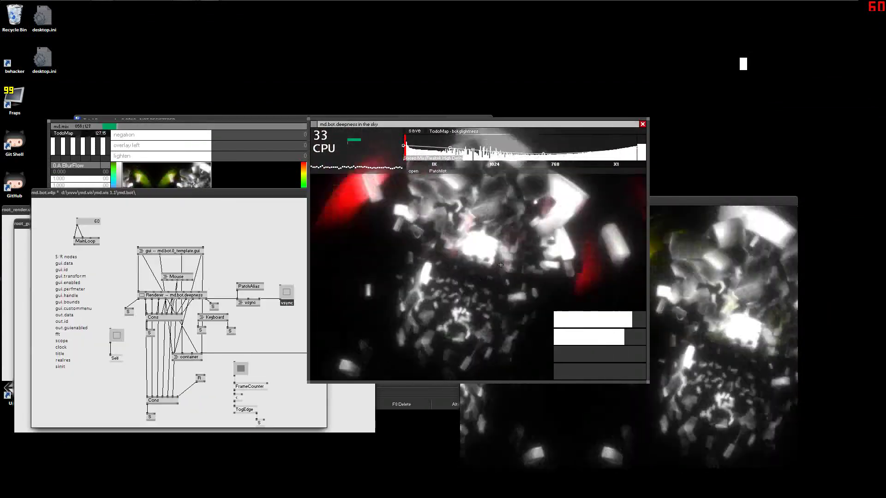
key("p")
right_click(581, 215)
right_click(537, 226)
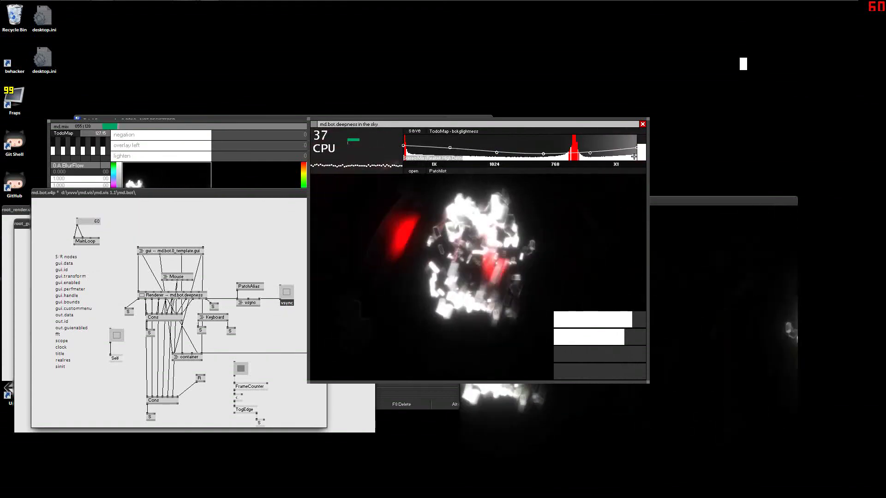
Step: Lower the level slider beside md.bot's spectrum curve, then bring the DirectX Renderer and md.mix windows to the front in turn
left_click_drag(638, 144, 645, 158)
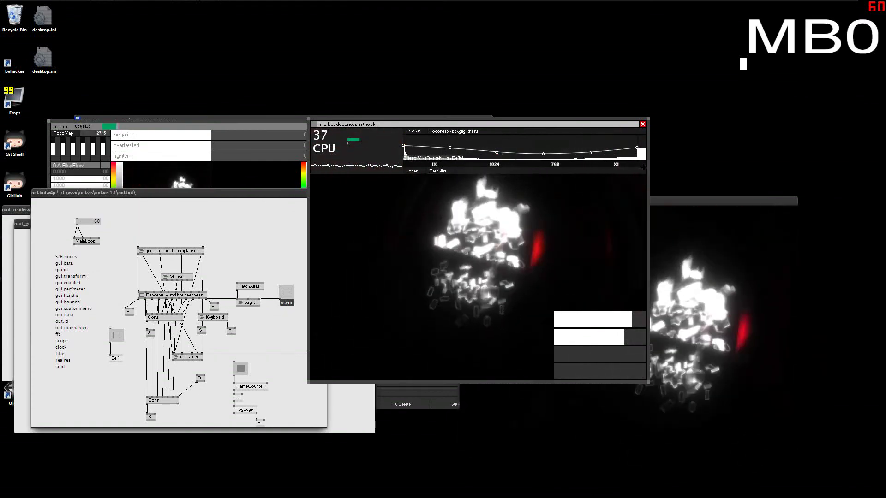
left_click(336, 305)
left_click(683, 369)
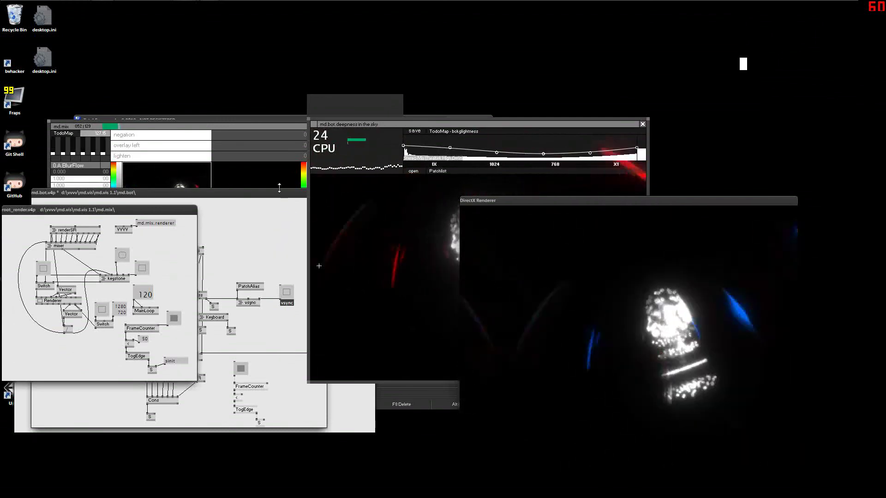
left_click(233, 127)
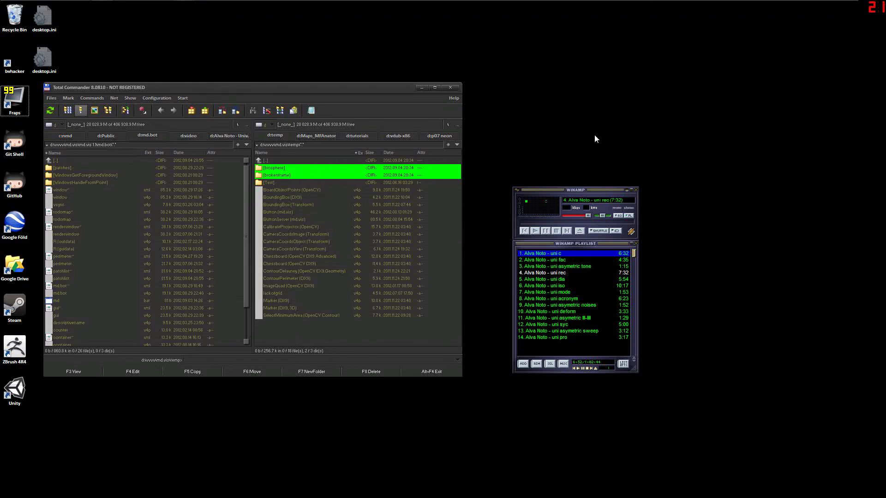
Step: Launch md.bot from its folder in Total Commander and arrange its render window beside the file manager
left_click_drag(312, 92, 356, 88)
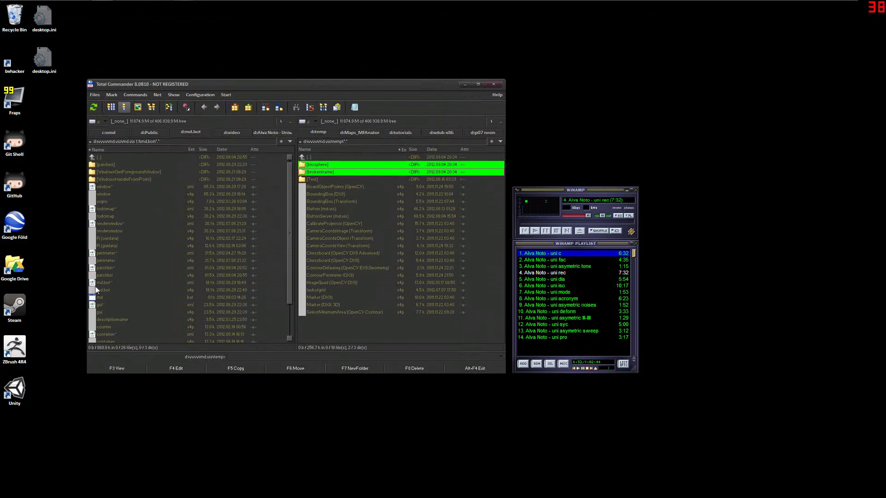
double_click(111, 293)
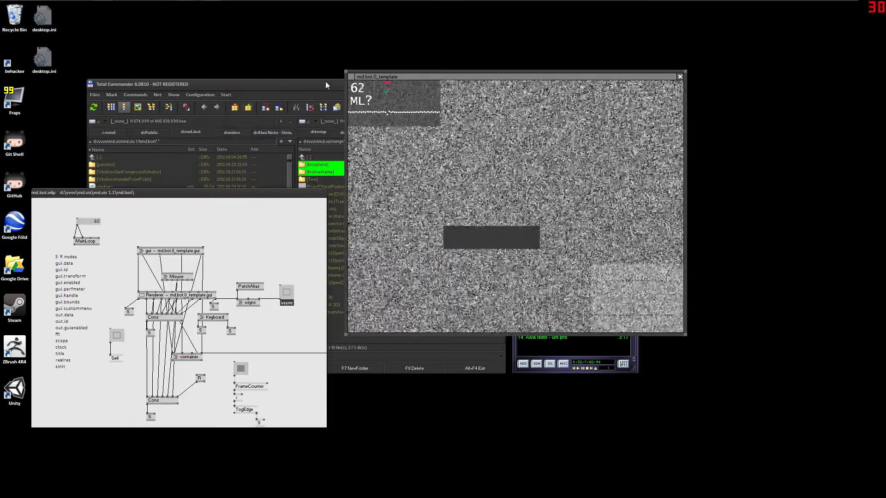
left_click_drag(365, 76, 508, 147)
mouse_move(385, 87)
left_mouse_down()
mouse_move(348, 98)
mouse_move(342, 84)
left_mouse_up()
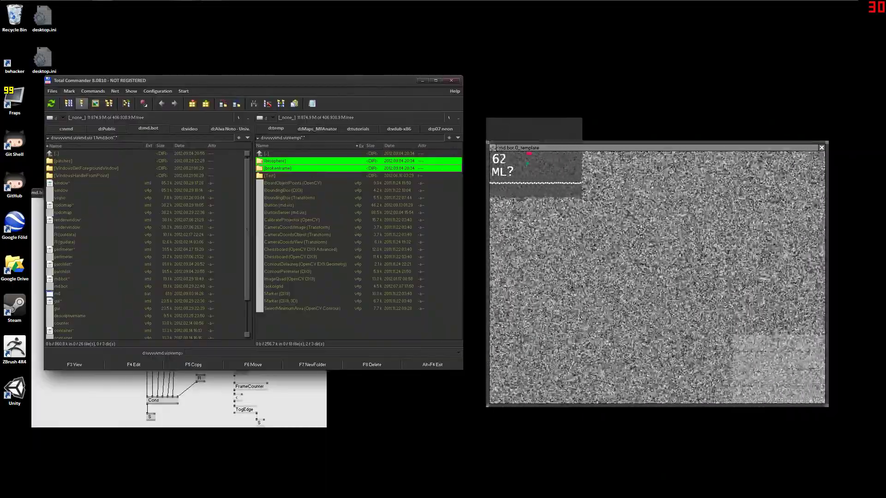
Step: Look through md.bot's list of available patches and point out the matching patches folder in Total Commander
left_click(512, 156)
left_click(651, 196)
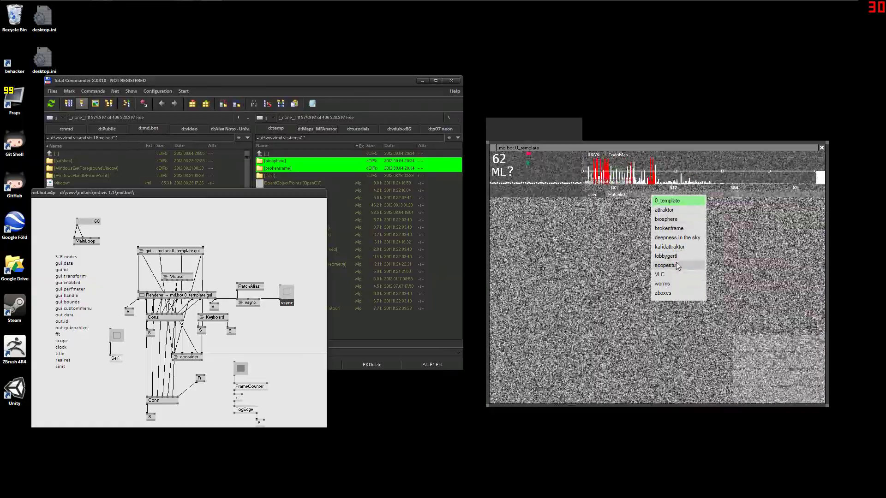
left_click(339, 223)
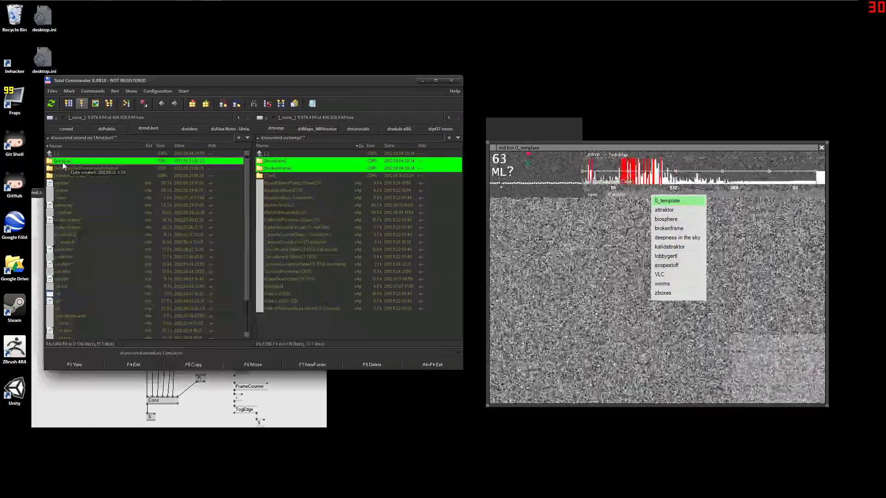
right_click(63, 164)
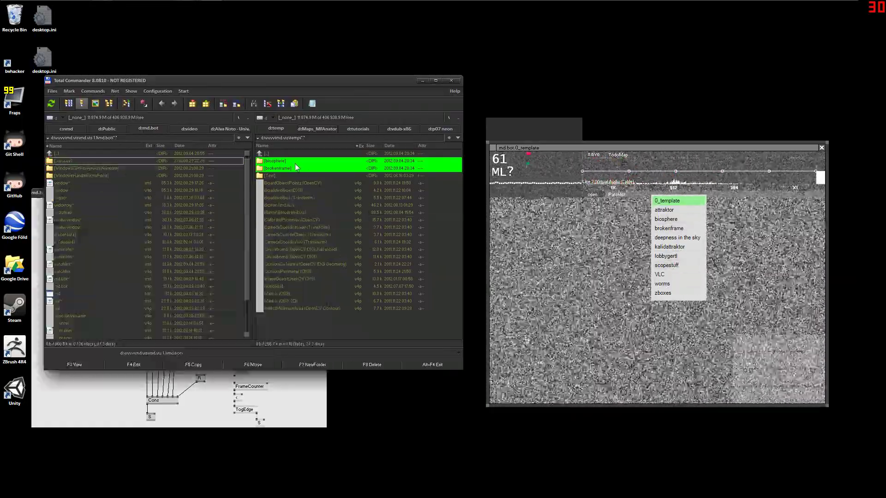
left_click(617, 195)
Step: Reselect the biosphere and brokenframe folders in temp, drop them onto md.bot's drop area, and check its patch list
left_click(295, 174)
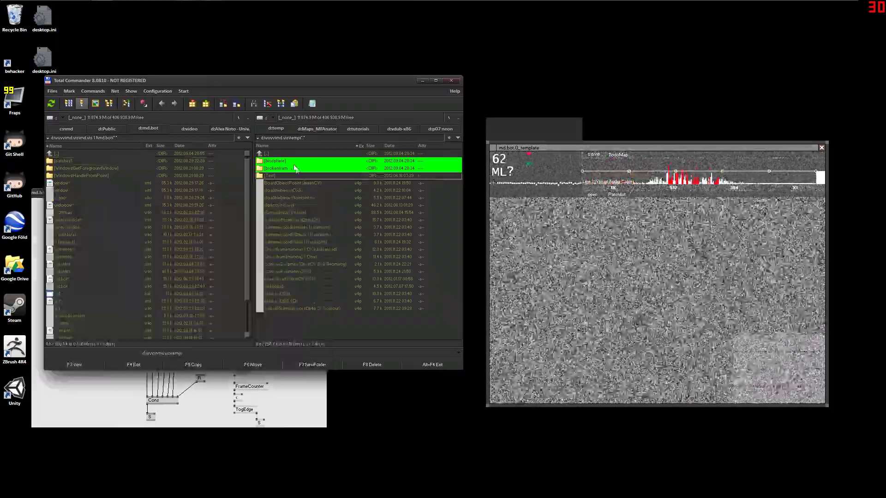
key("BackSpace")
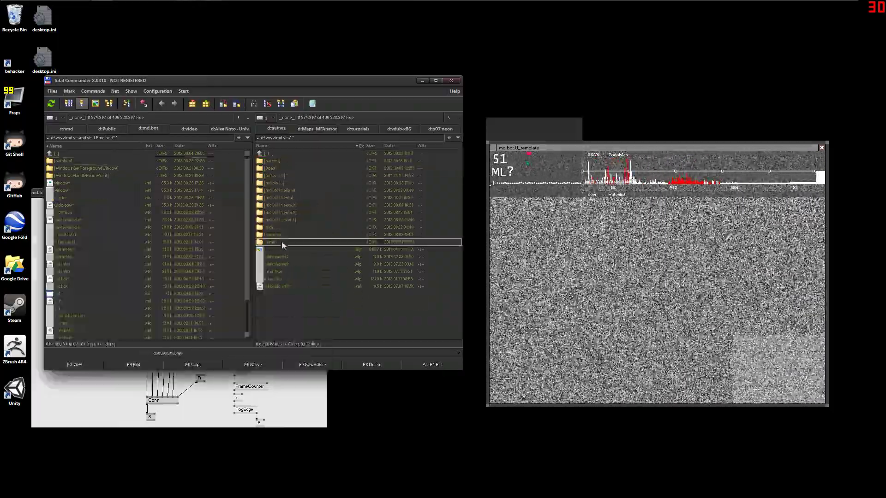
double_click(281, 242)
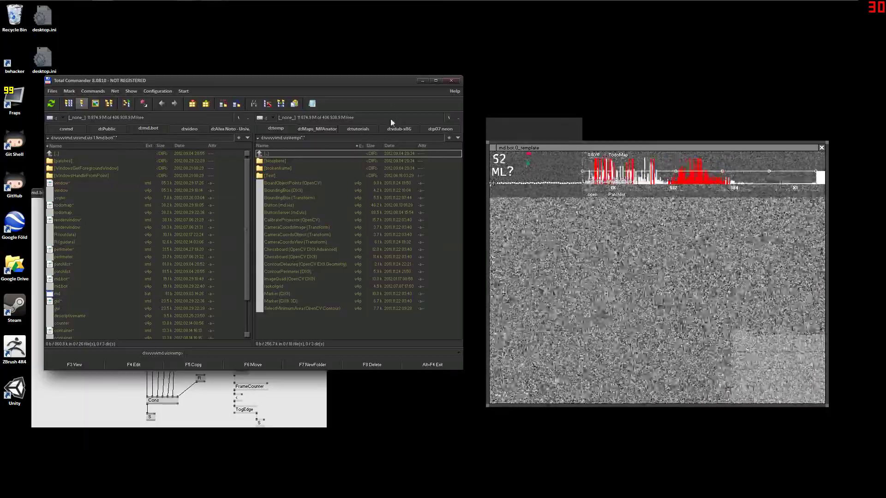
left_click(281, 168, "shift")
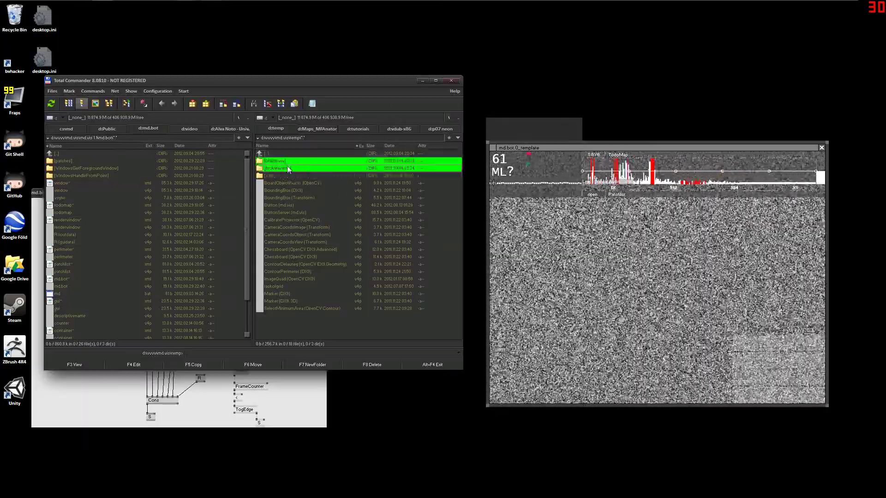
left_click_drag(288, 170, 532, 131)
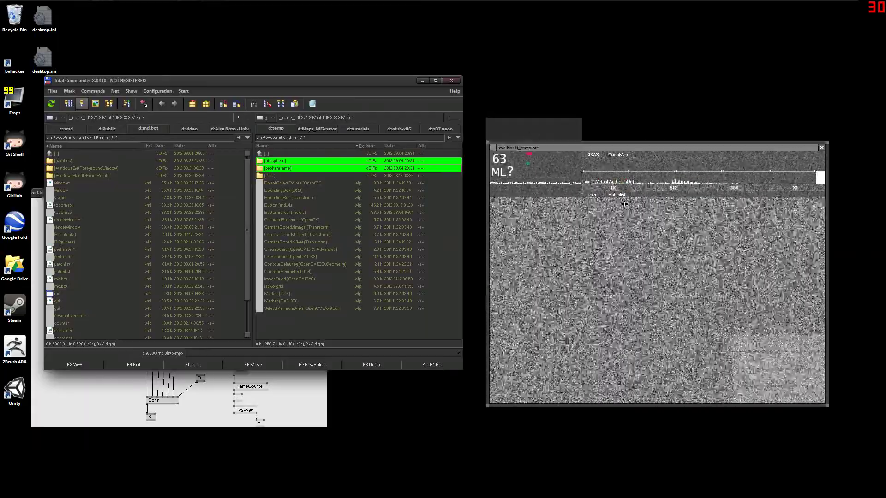
left_click(621, 194)
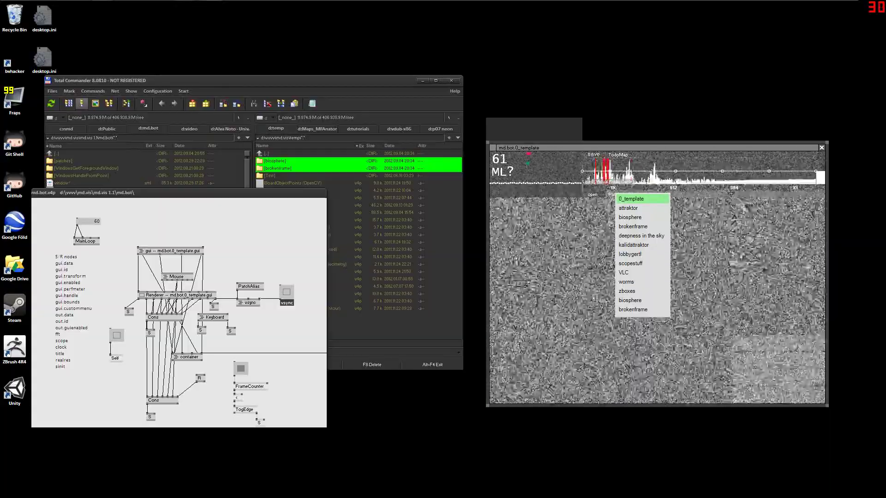
Step: Examine the patch files inside the brokenframe folder, return to temp, and recheck md.bot's patch list
left_click(295, 164)
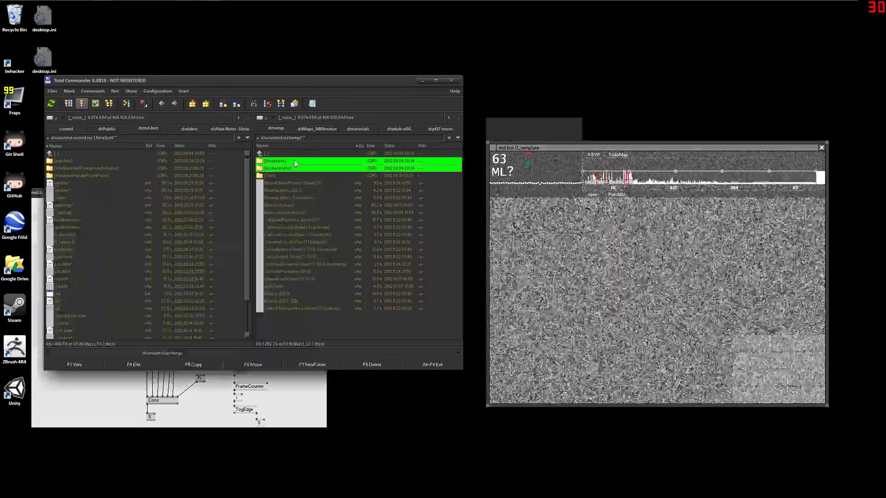
double_click(279, 169)
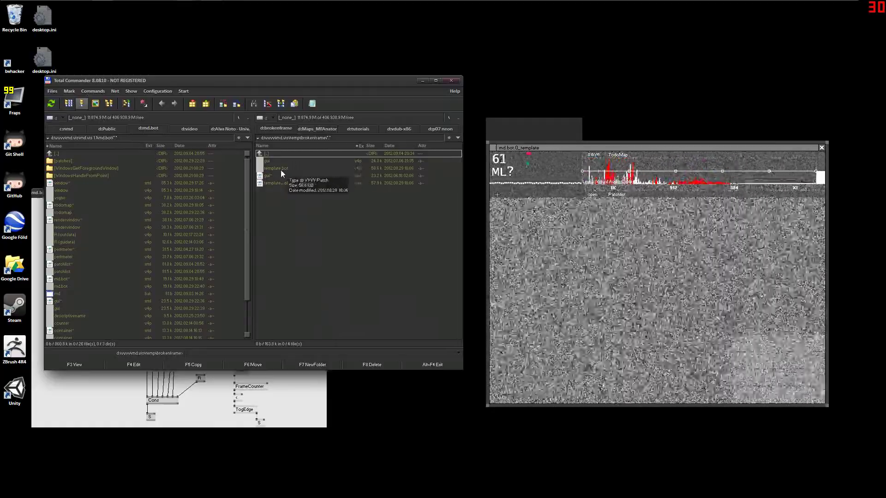
left_click(331, 170)
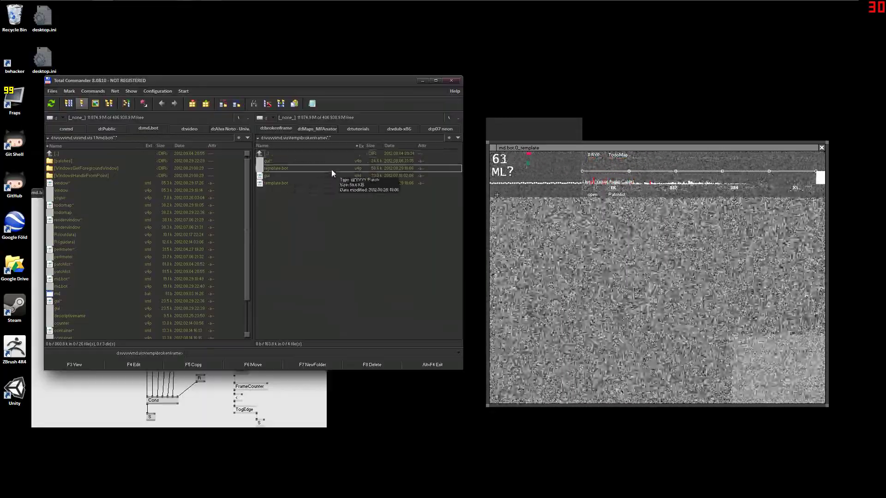
double_click(270, 155)
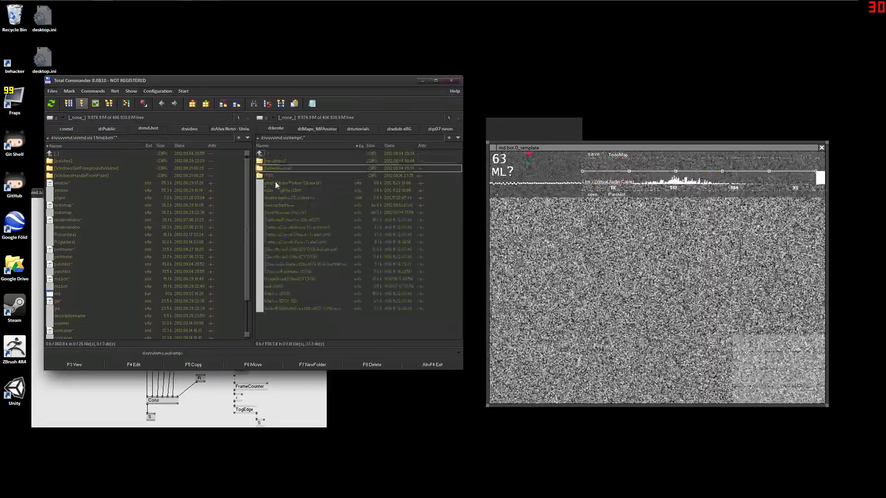
left_click_drag(557, 143, 550, 129)
left_click(617, 195)
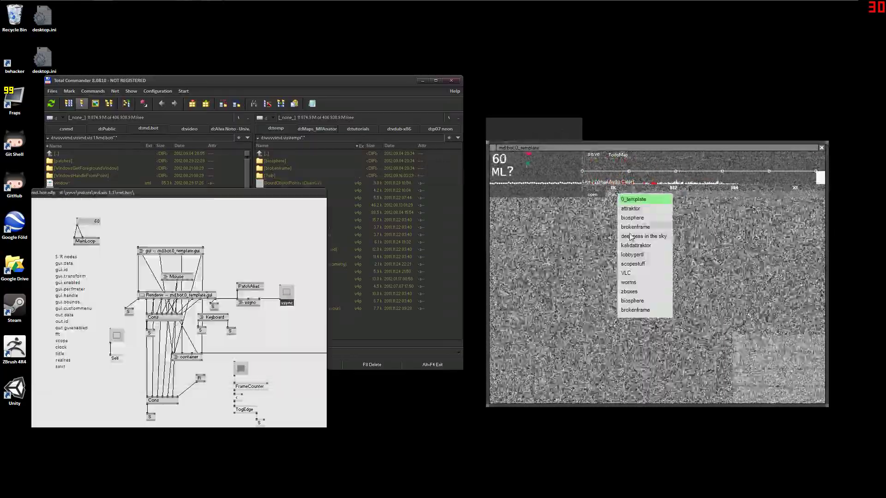
Step: Try dropping the temp files from BoundingBox (Transform) to CameraCoordsView (Transform) onto md.bot and check its patch list
left_click_drag(409, 199, 299, 243)
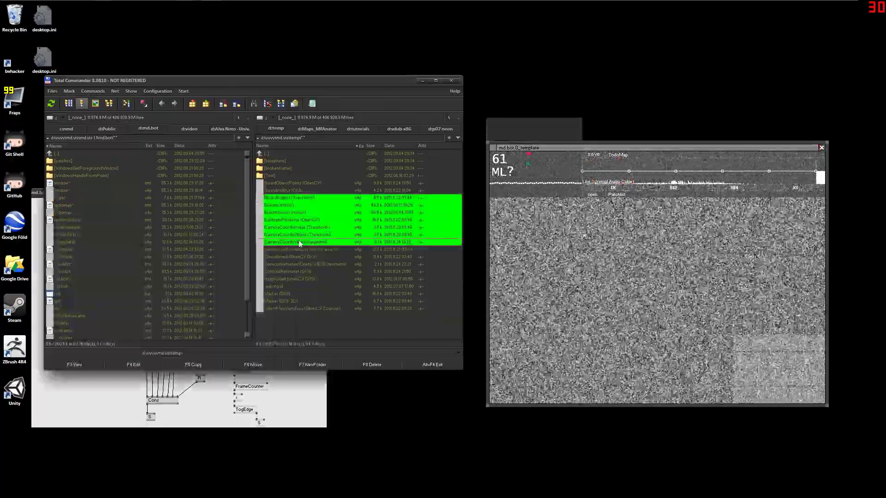
left_click_drag(556, 159, 558, 129)
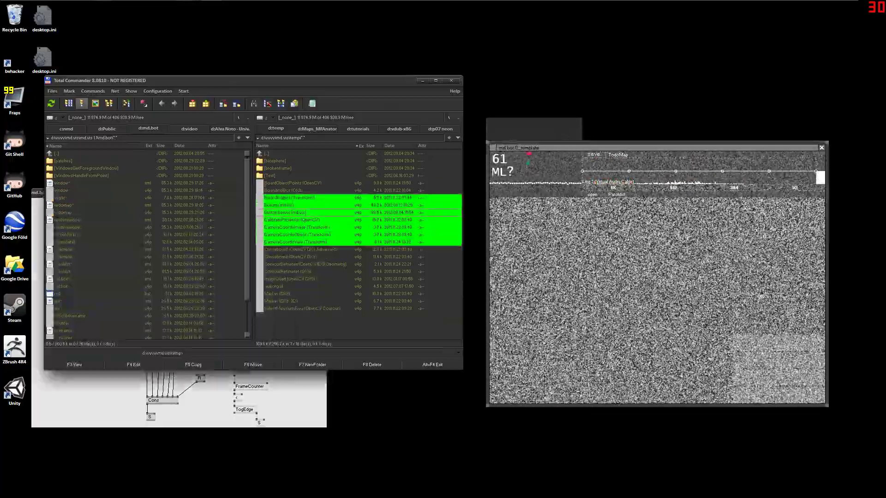
left_click(628, 195)
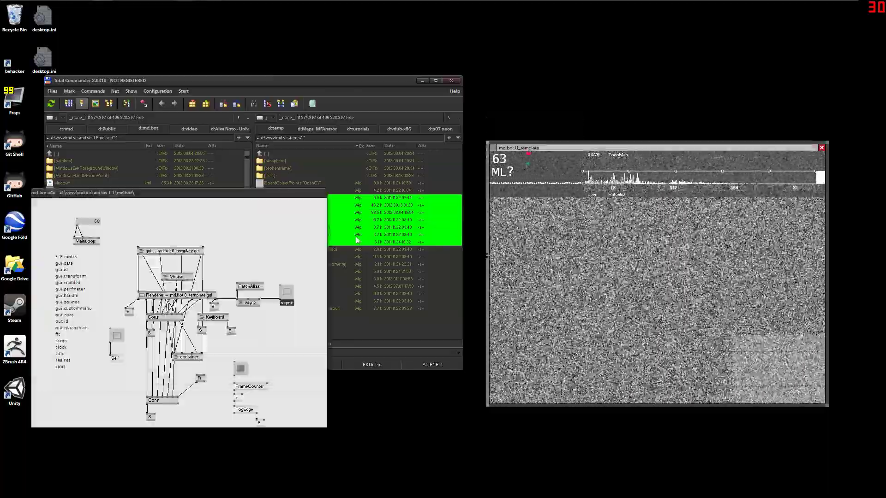
left_click(370, 263)
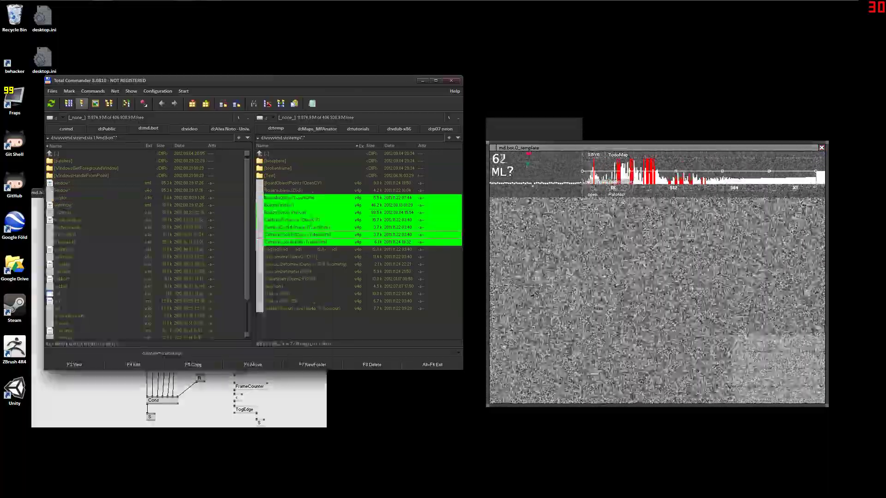